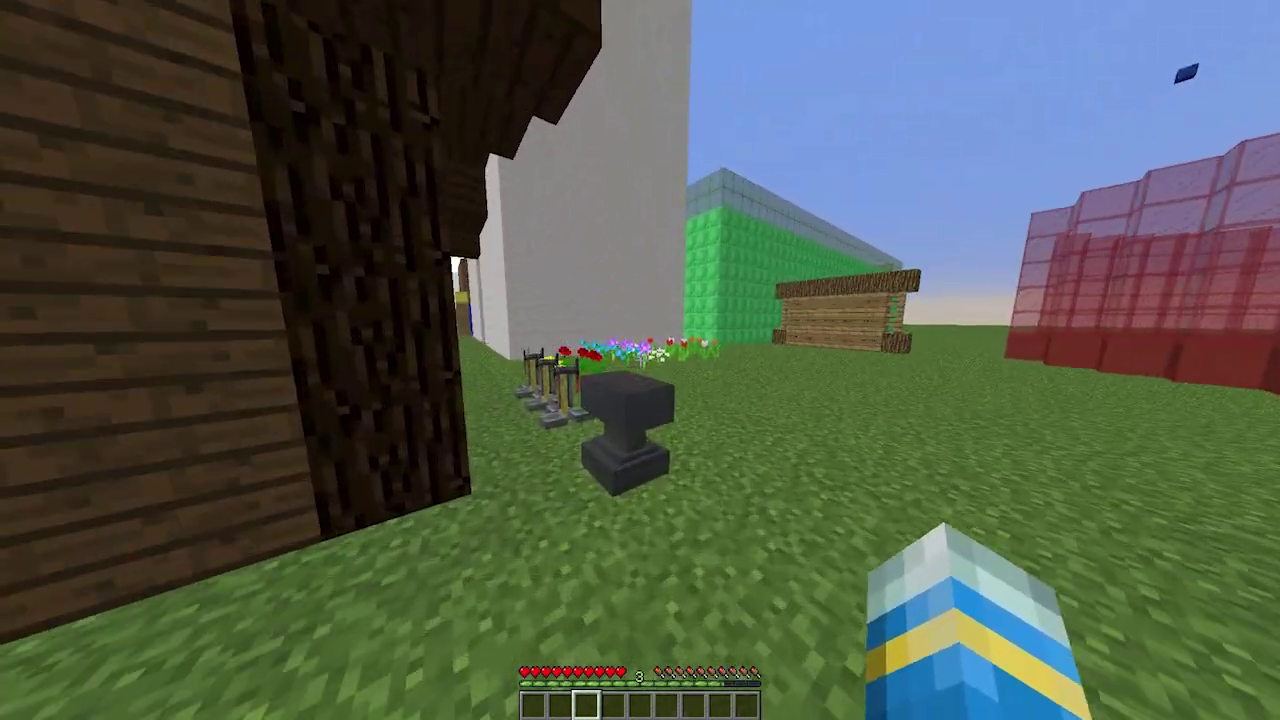
# - Reprint the ChatX help list by sending /ChatX in chat
pyautogui.press('/')
pyautogui.write('ChatX')
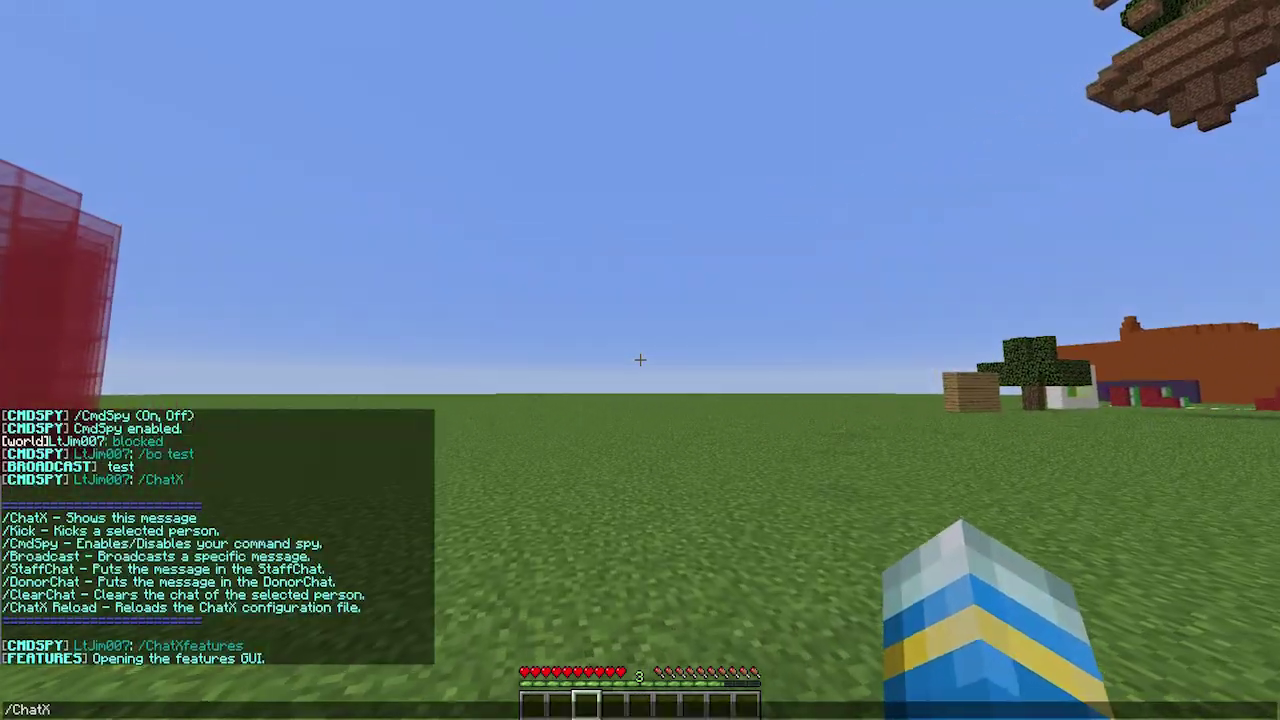
pyautogui.press('Return')
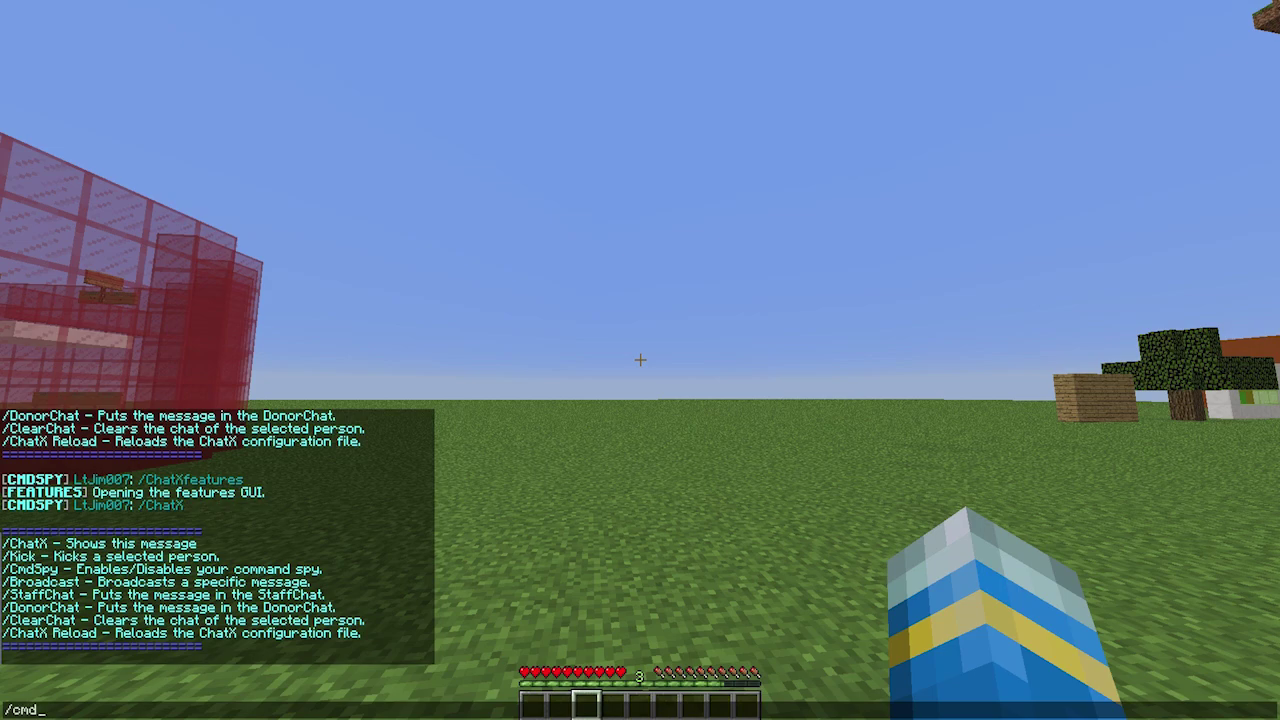
# - Turn command spy on with /cmdspy on, then off with /cmdspy off
pyautogui.write('spy on')
pyautogui.press('Return')
pyautogui.write('f')
pyautogui.press('Return')
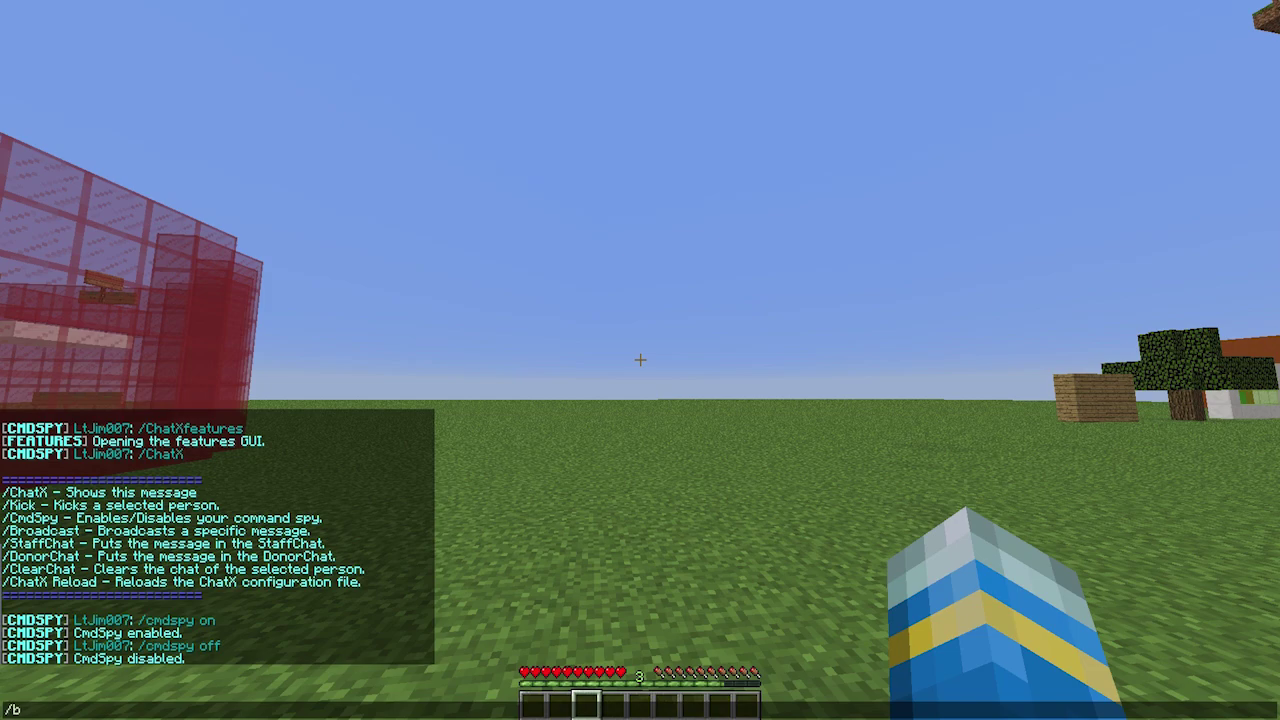
# - Broadcast 'dropparty at spawn' with /bc, then send donor chat 'hello other donators!' with /dc
pyautogui.write('he')
pyautogui.write('ropparty at sp')
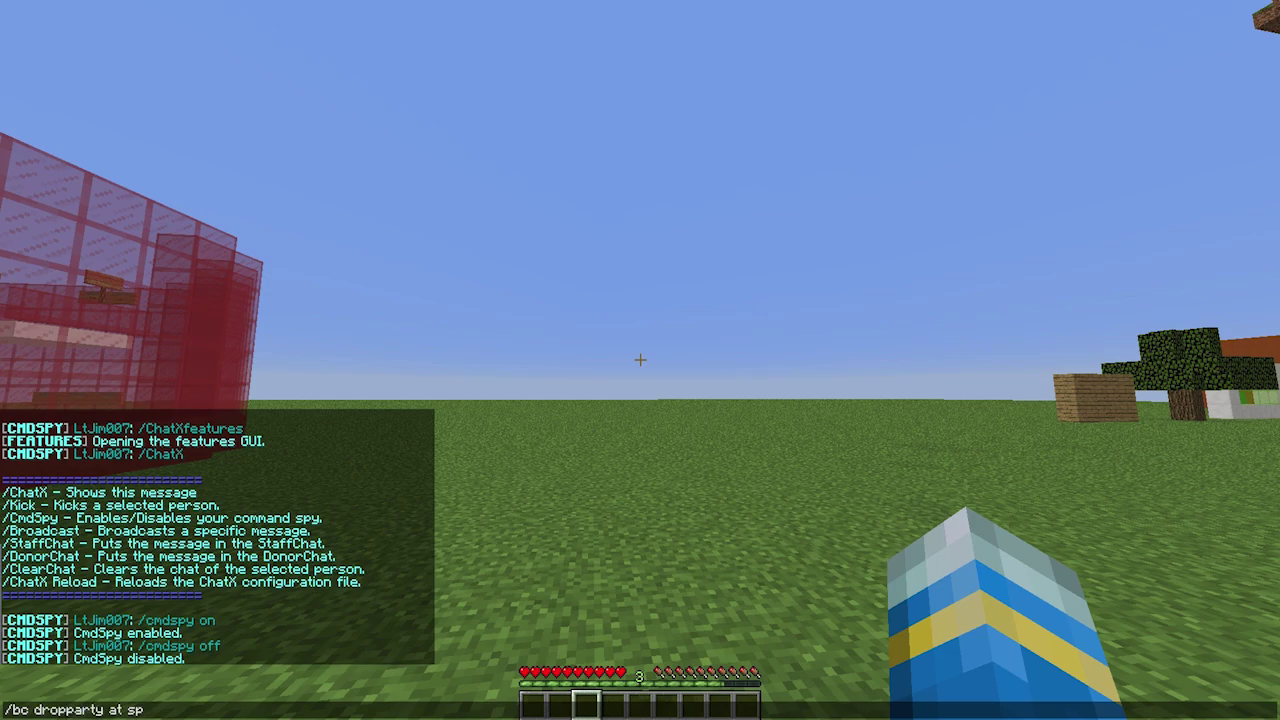
pyautogui.write('awn')
pyautogui.press('Return')
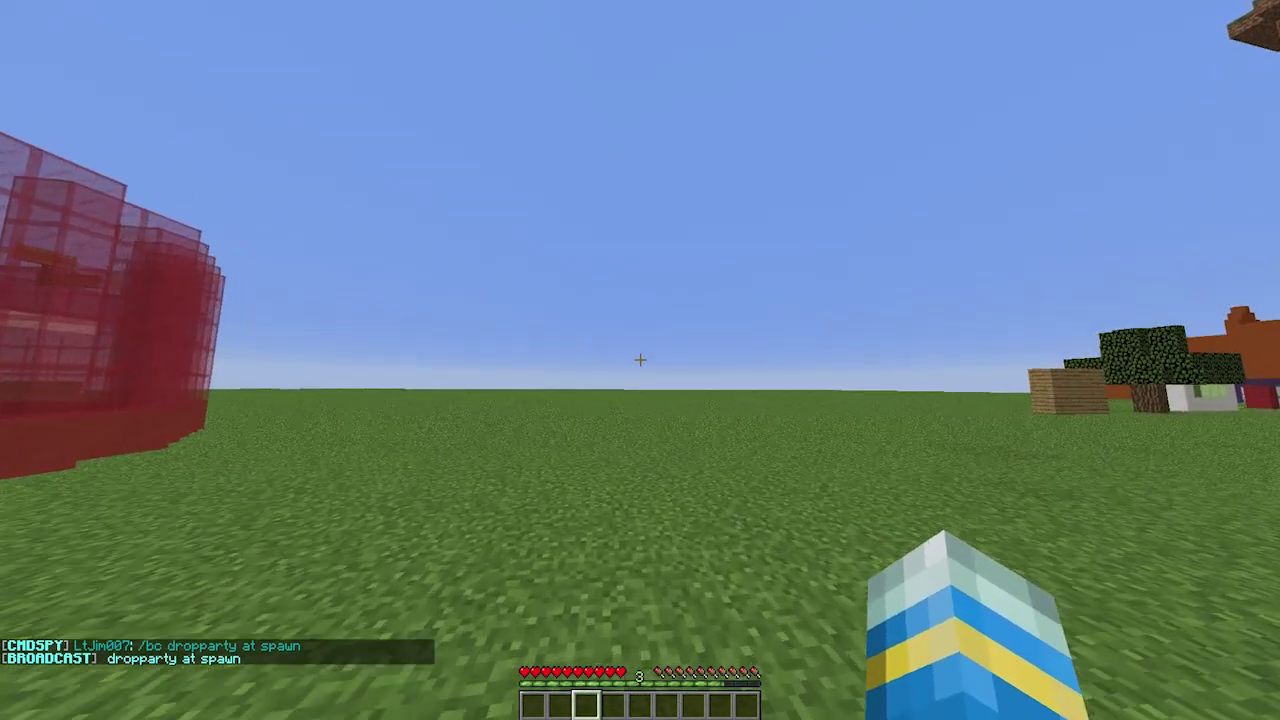
pyautogui.press('t')
pyautogui.press('Up')
pyautogui.press('BackSpace')
pyautogui.press('BackSpace')
pyautogui.press('BackSpace')
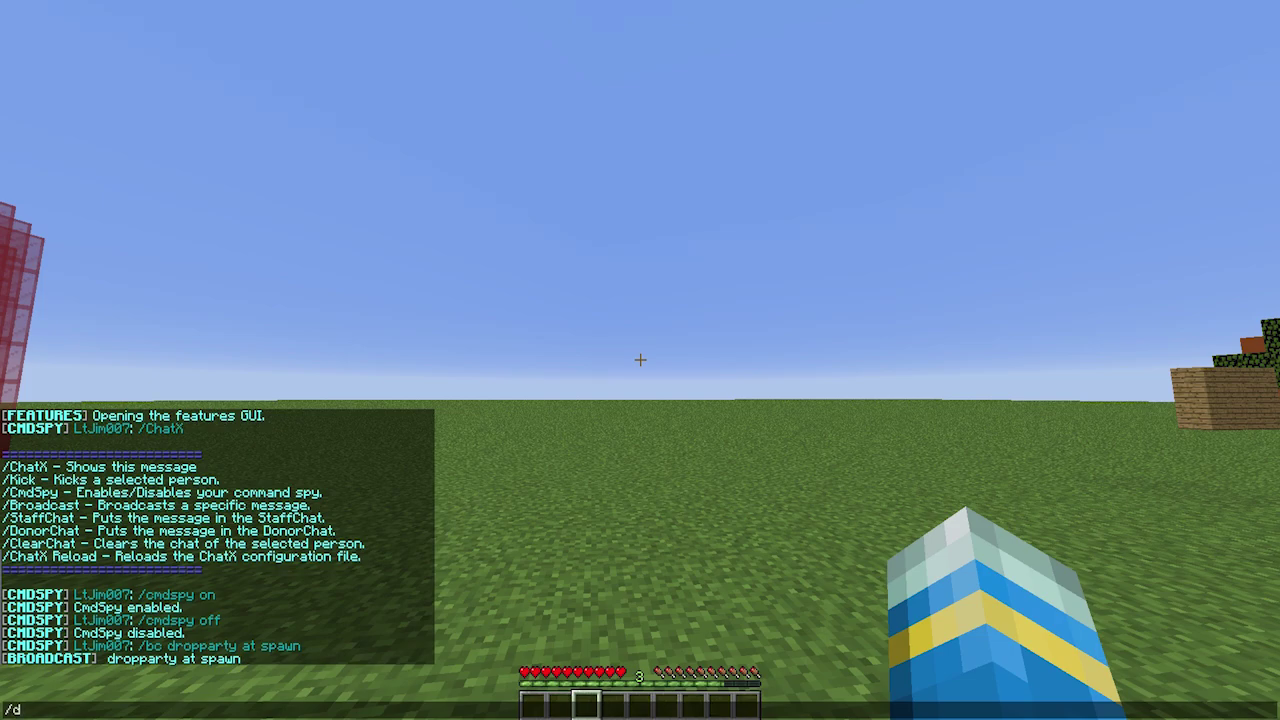
pyautogui.write('he')
pyautogui.press('BackSpace')
pyautogui.write('other donators!')
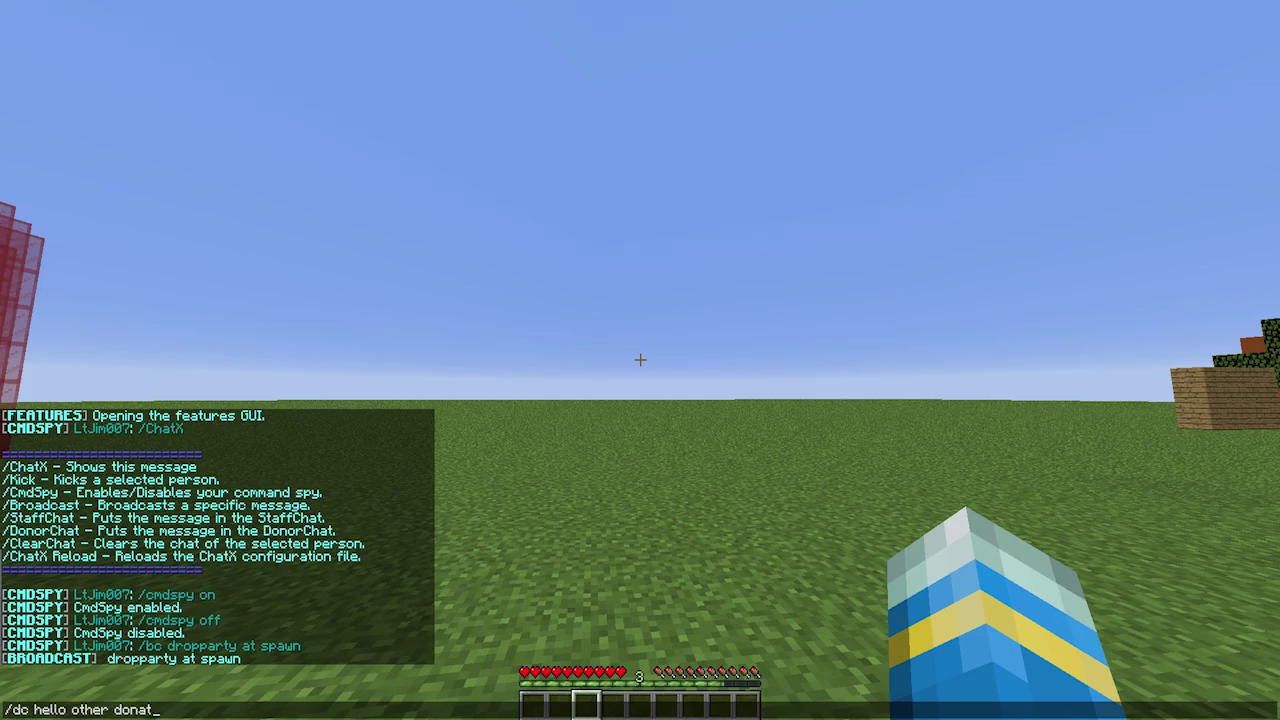
pyautogui.press('Return')
# - Walk past the wooden house to the stone wall and reopen chat
pyautogui.press('t')
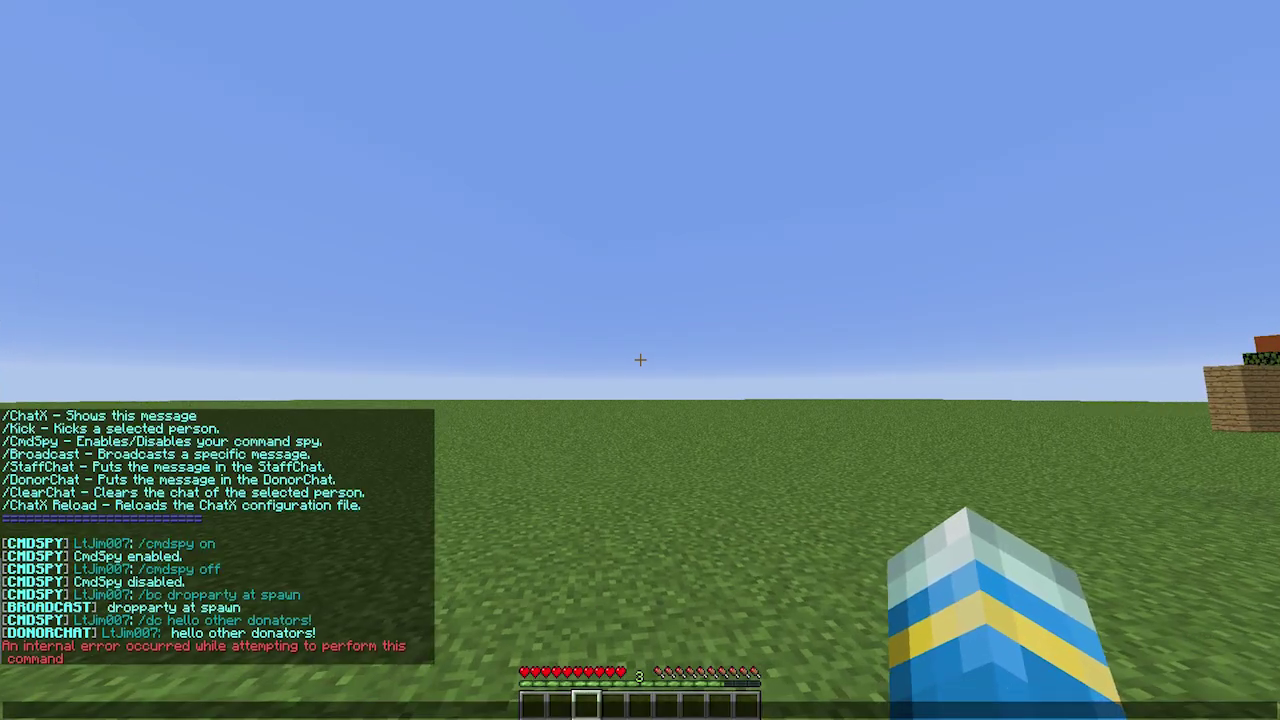
pyautogui.press('Escape')
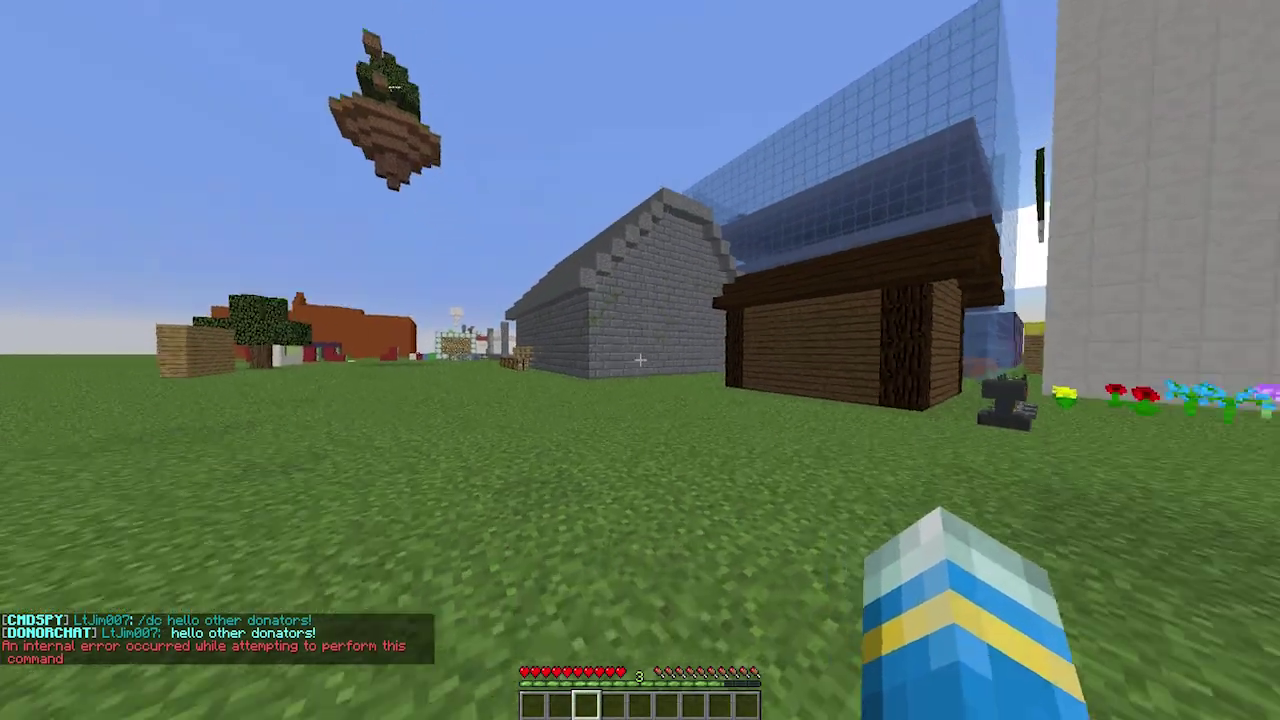
pyautogui.press('w')
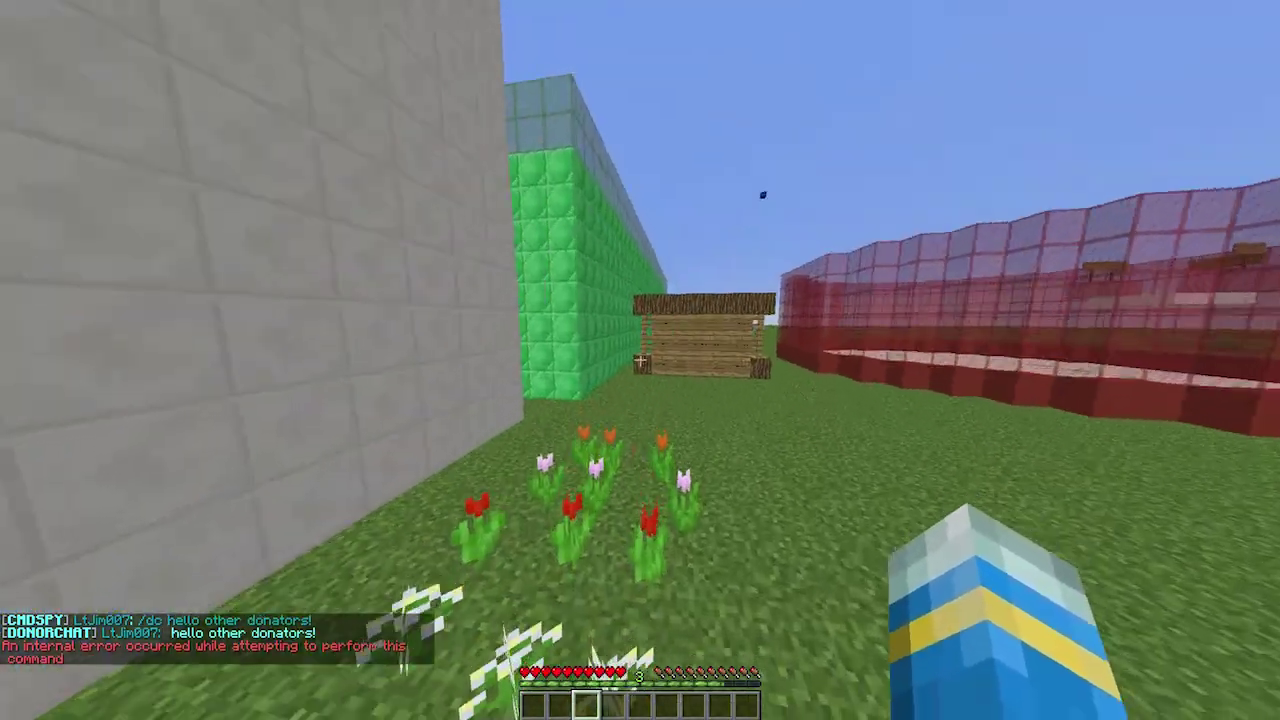
pyautogui.moveTo(640, 360)
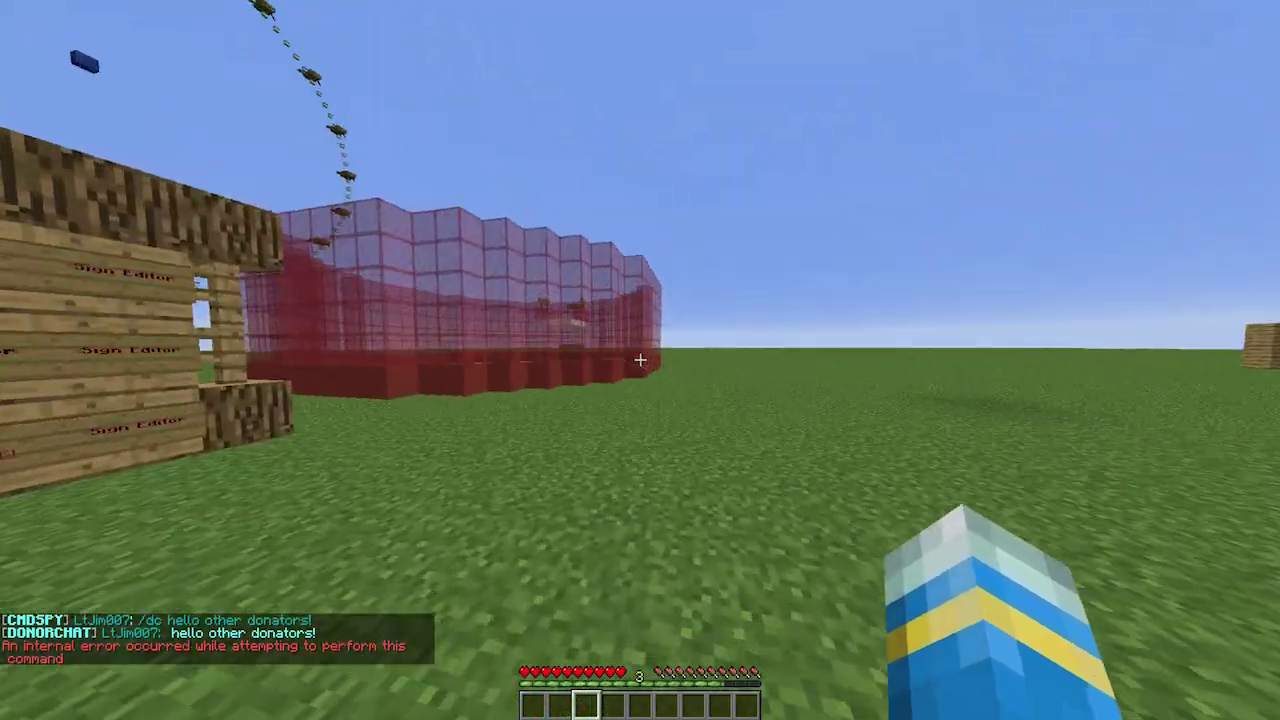
pyautogui.press('w')
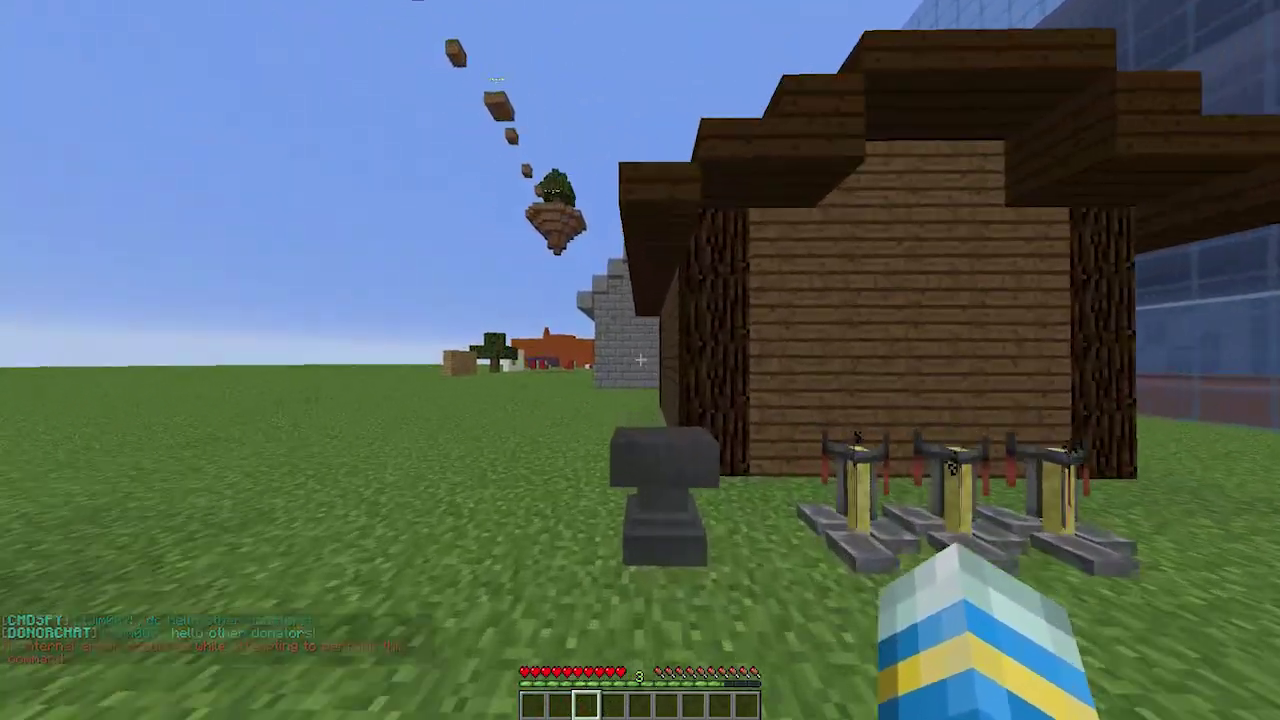
pyautogui.press('t')
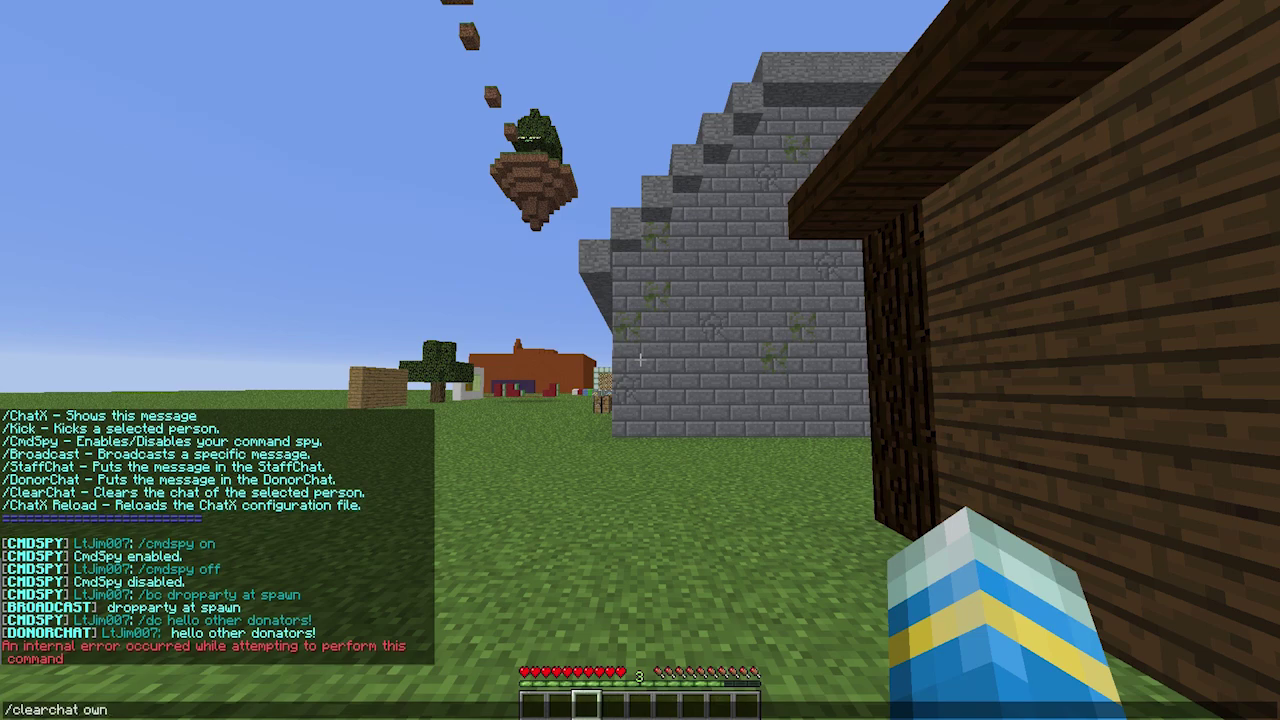
# - Clear your own chat with /clearchat own, cancel /clearchat all, and enter /ChatX reload
pyautogui.press('Return')
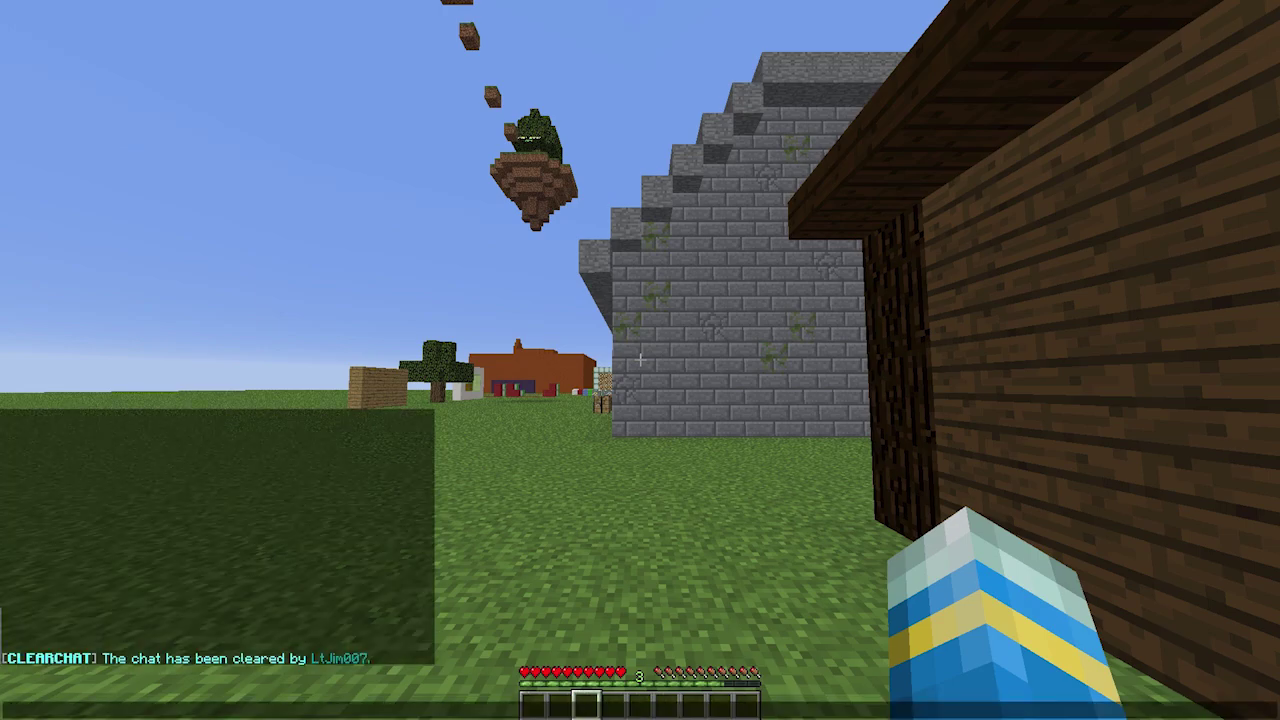
pyautogui.press('Return')
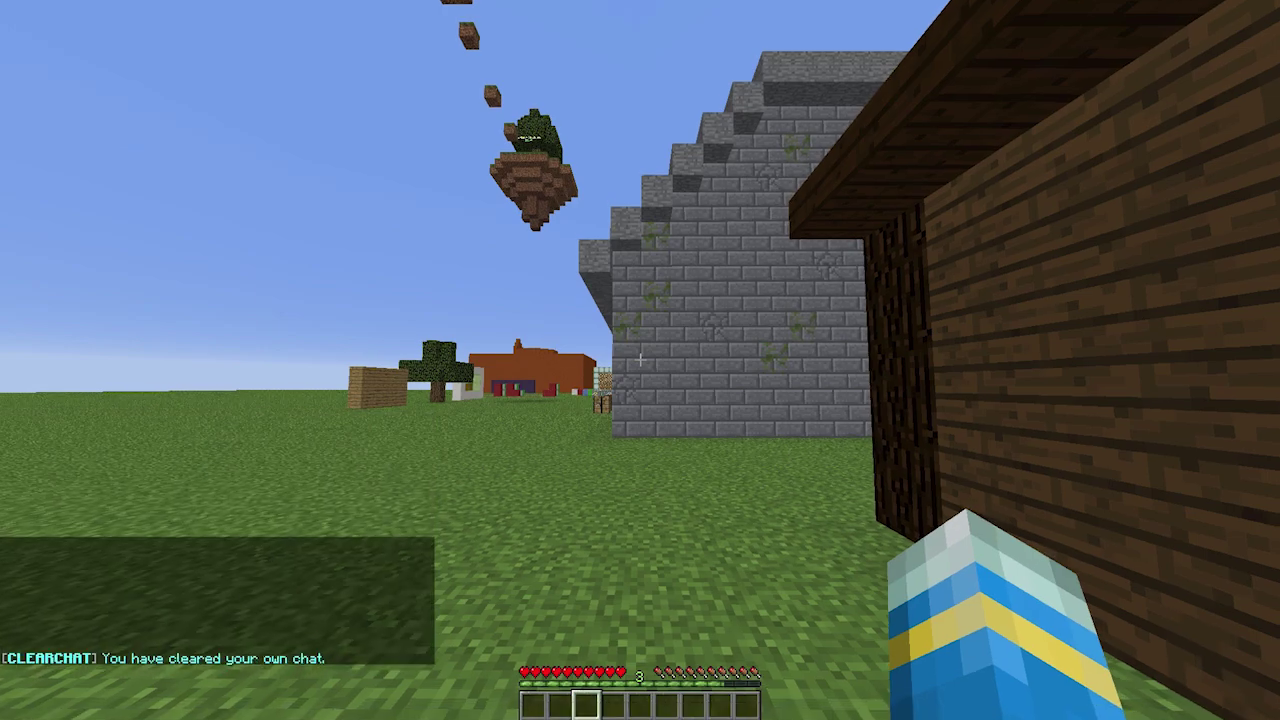
pyautogui.press('w')
pyautogui.write('/clearchat all')
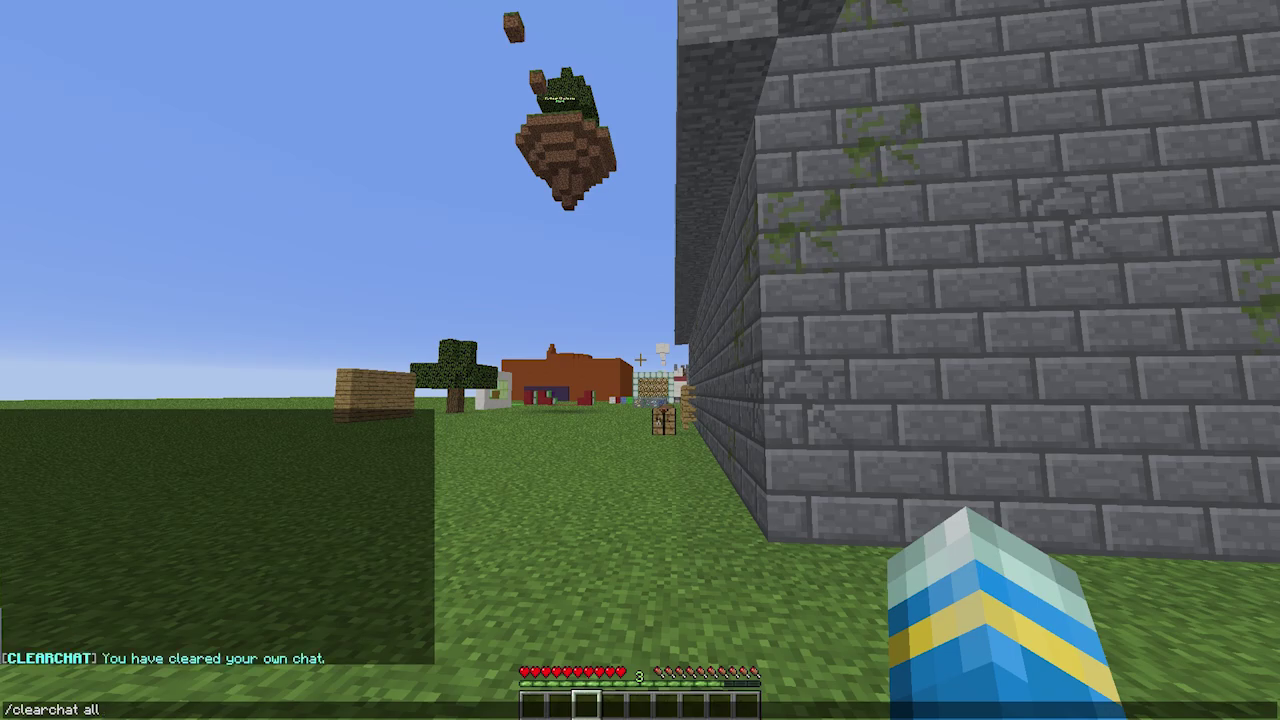
pyautogui.press('Escape')
pyautogui.press('w')
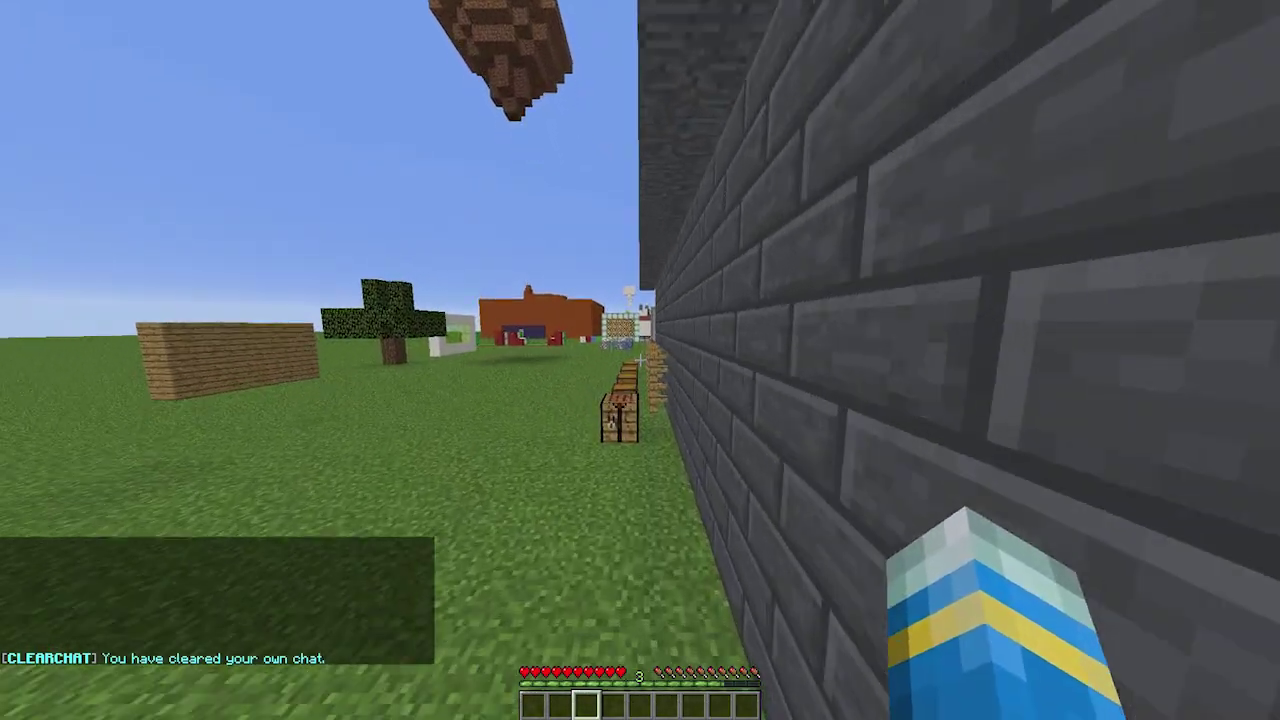
pyautogui.write('/')
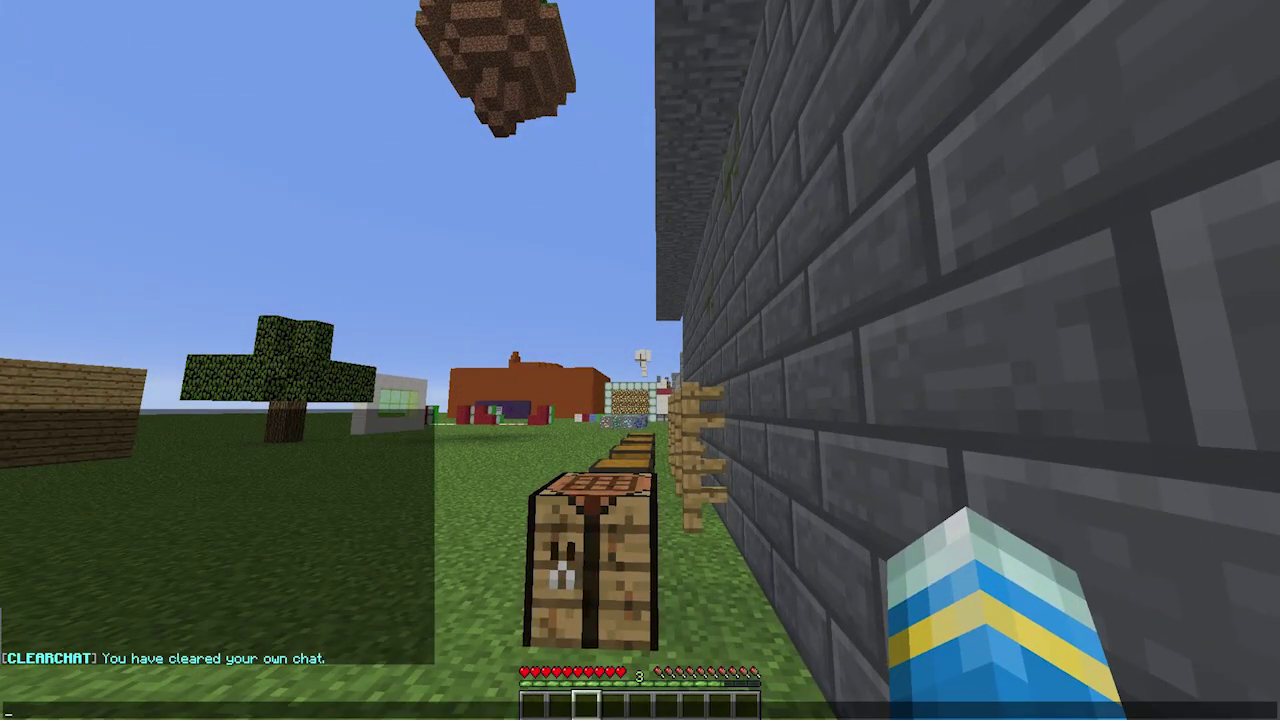
pyautogui.write('w')
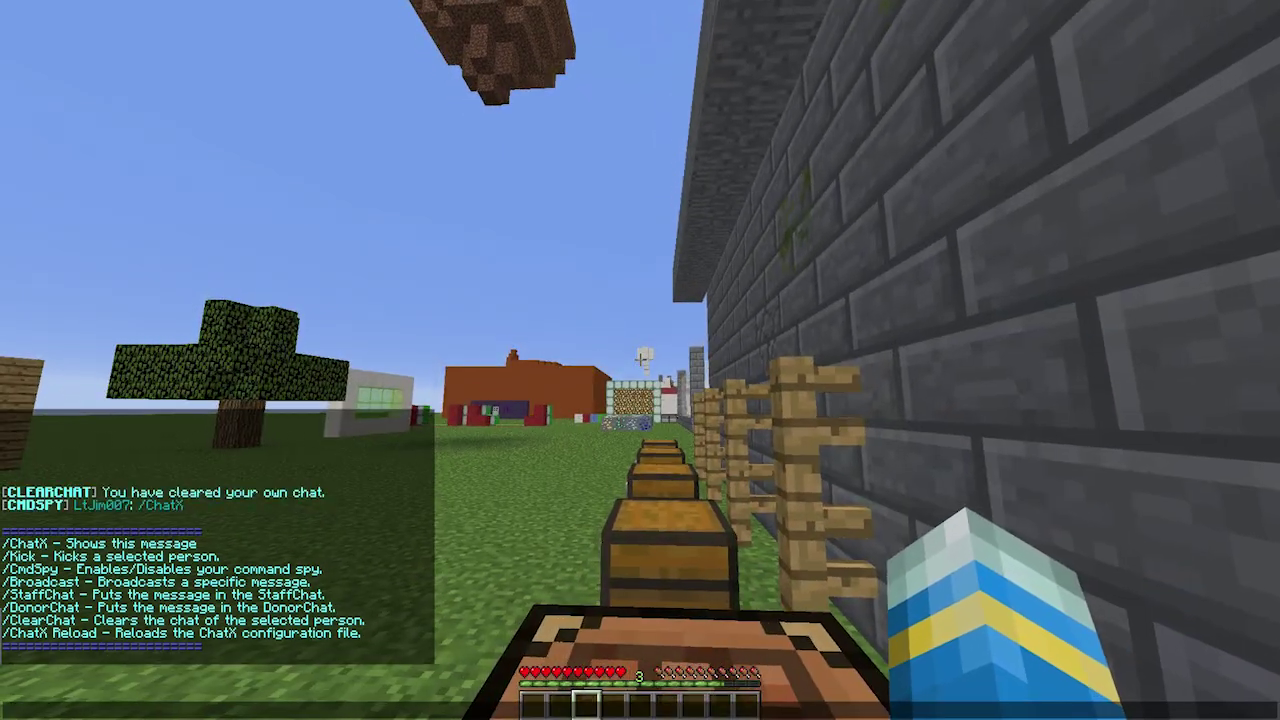
pyautogui.write('w')
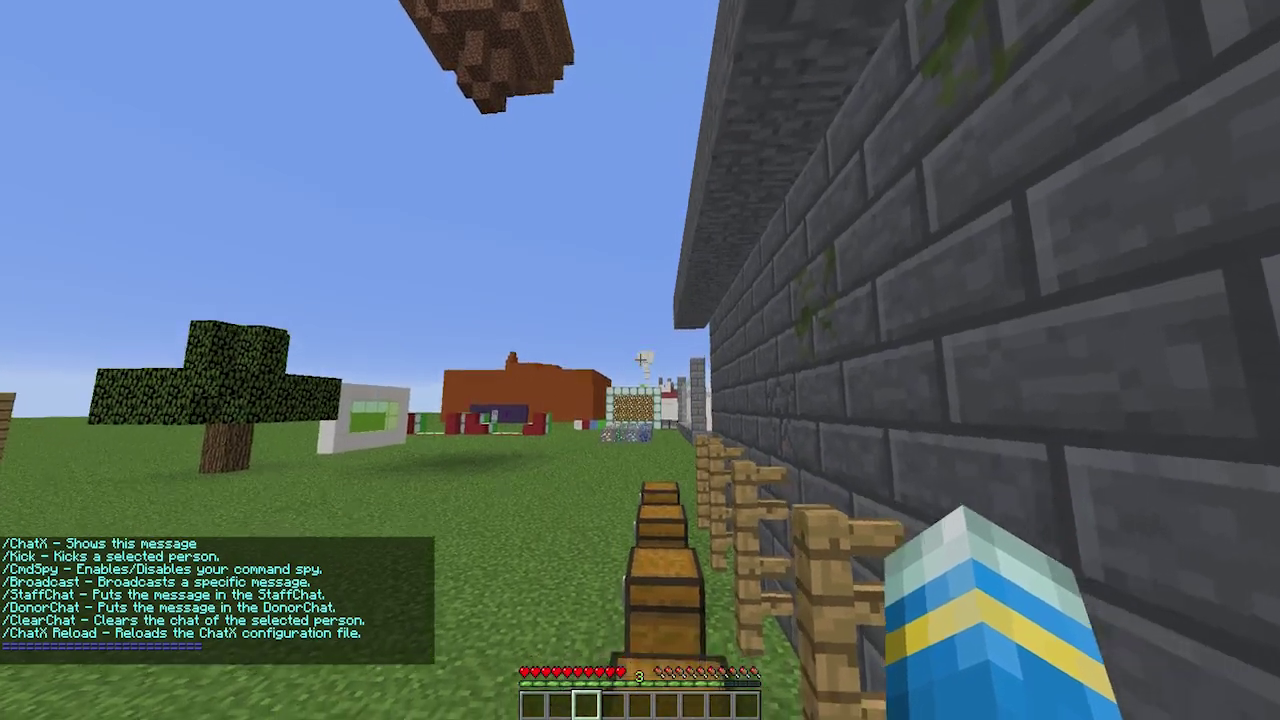
pyautogui.write('w')
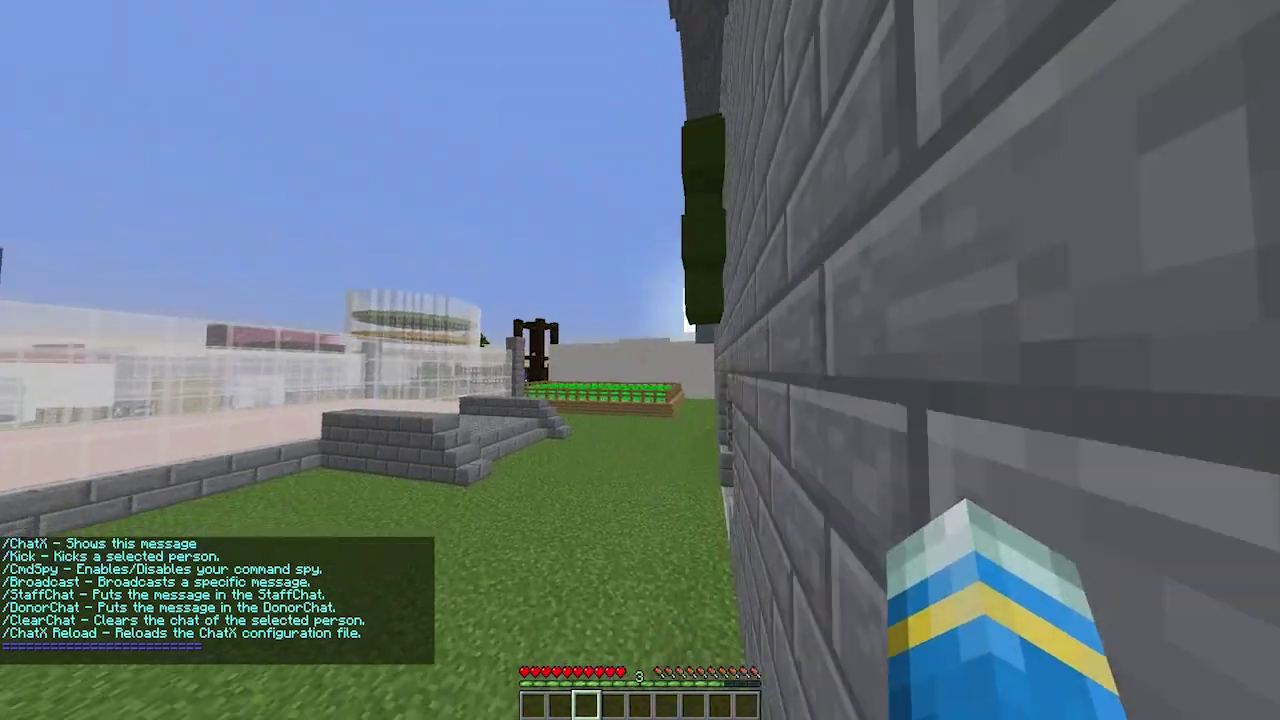
pyautogui.write('w')
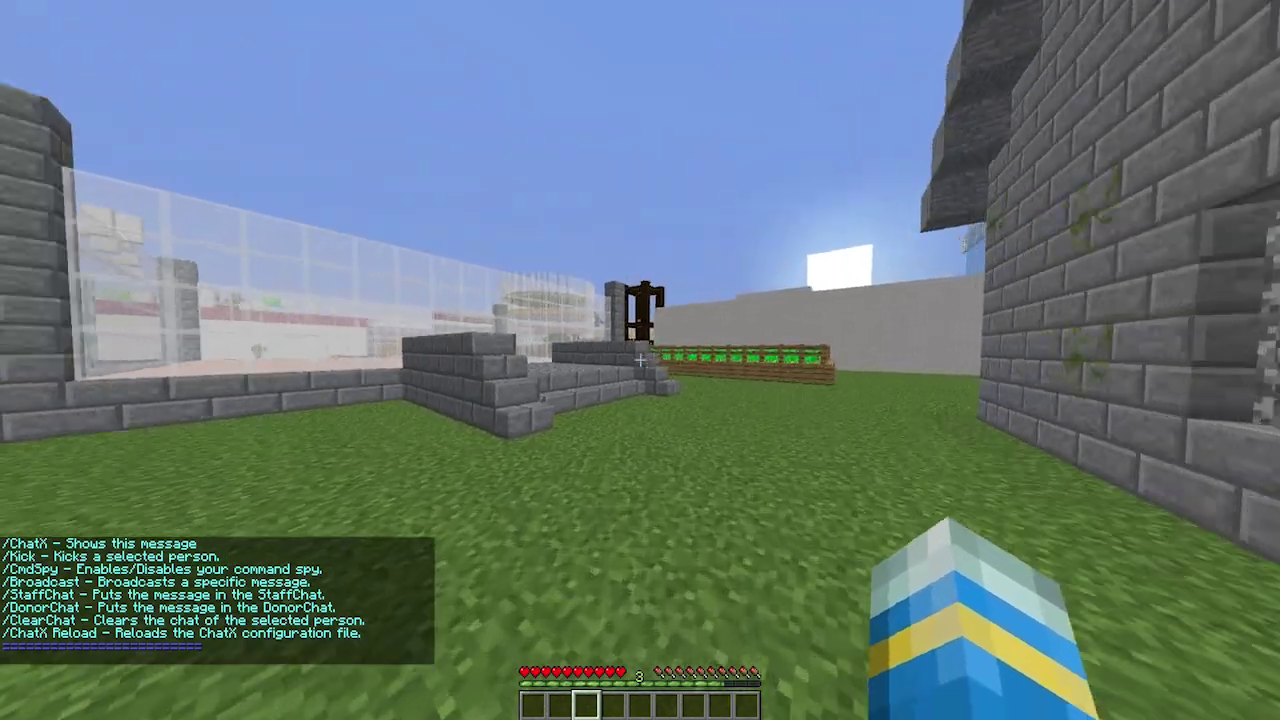
pyautogui.write('w')
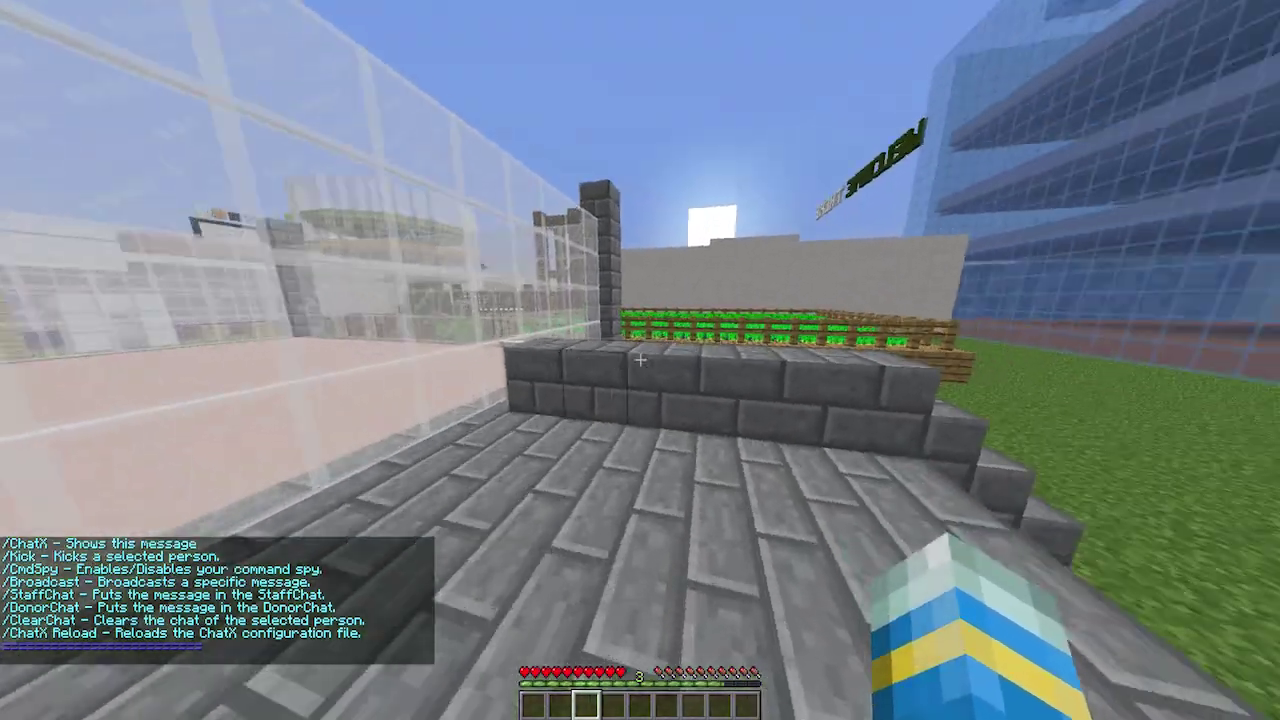
pyautogui.write('w')
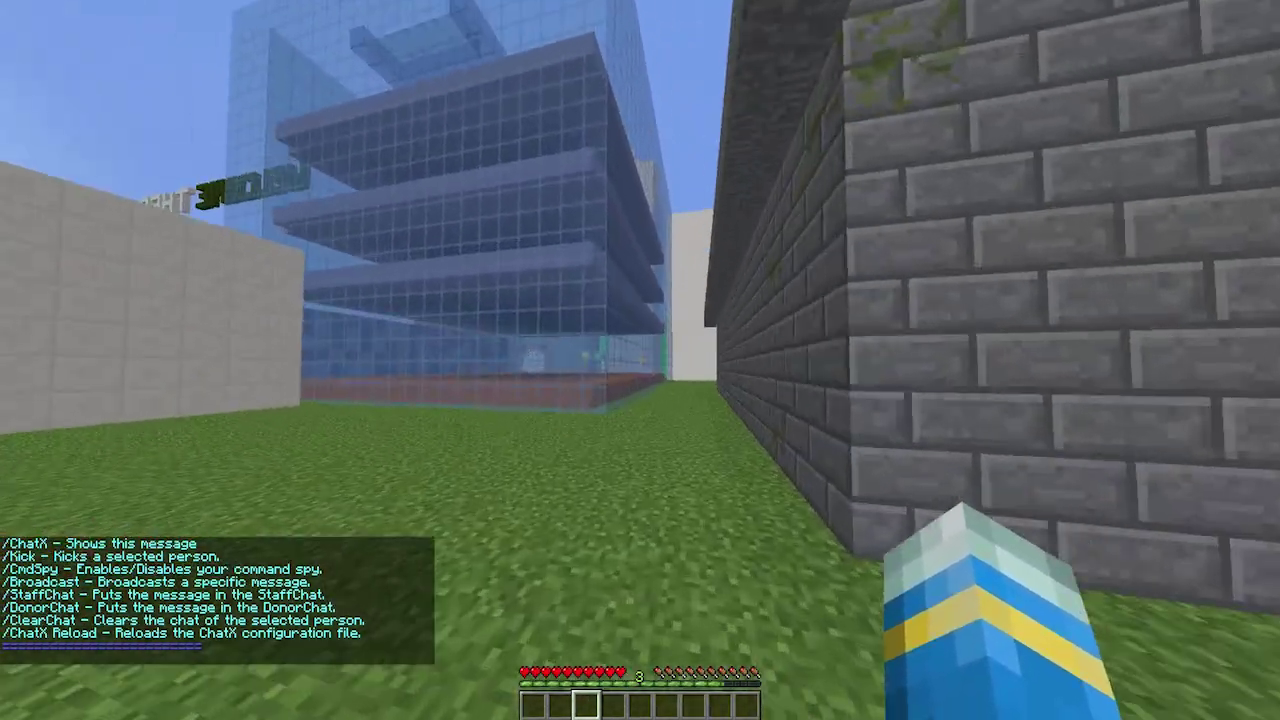
pyautogui.write('/ChatXfea')
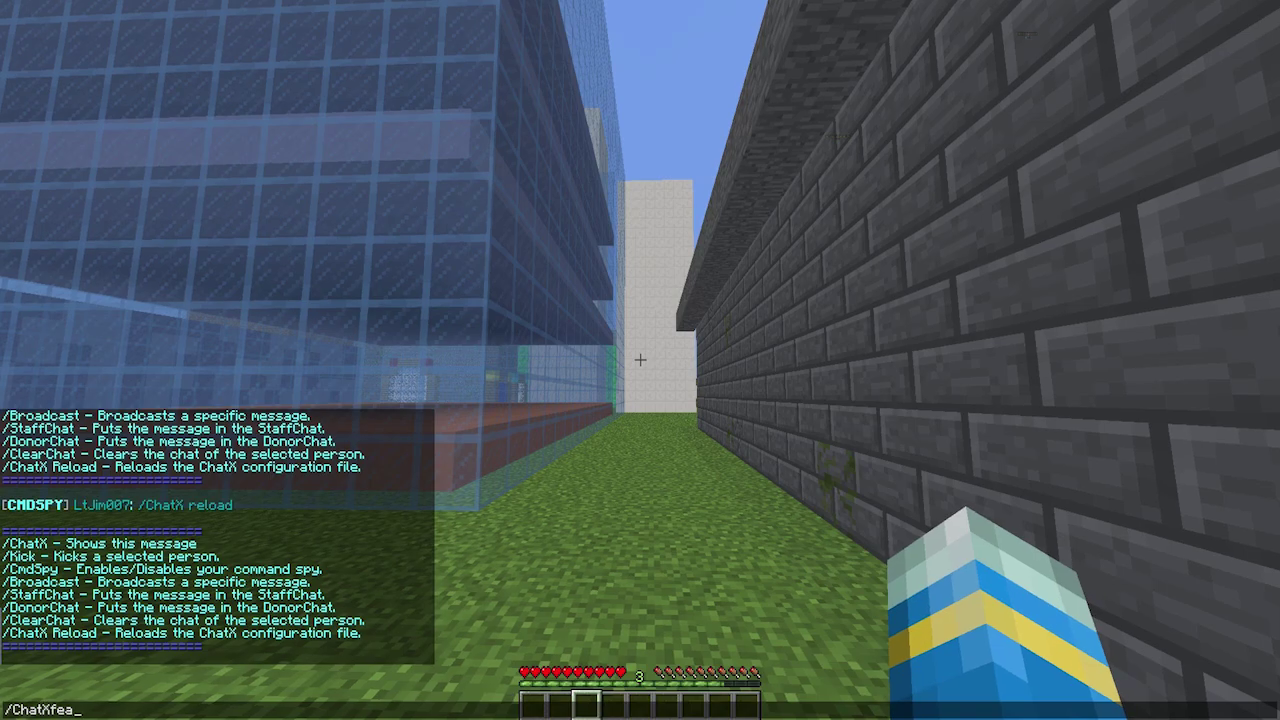
pyautogui.write('s')
# - Open the ChatX features menu with /ChatXfeatures and disable the chat feature
pyautogui.press('Return')
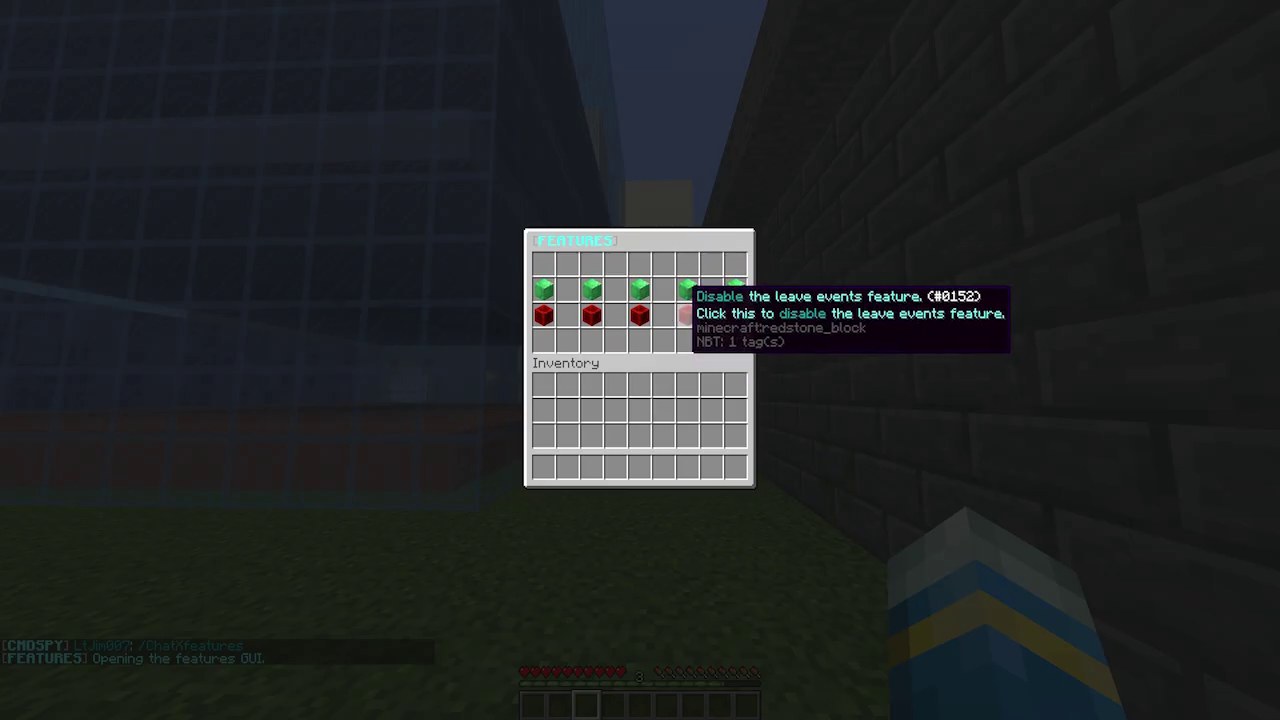
pyautogui.press('Escape')
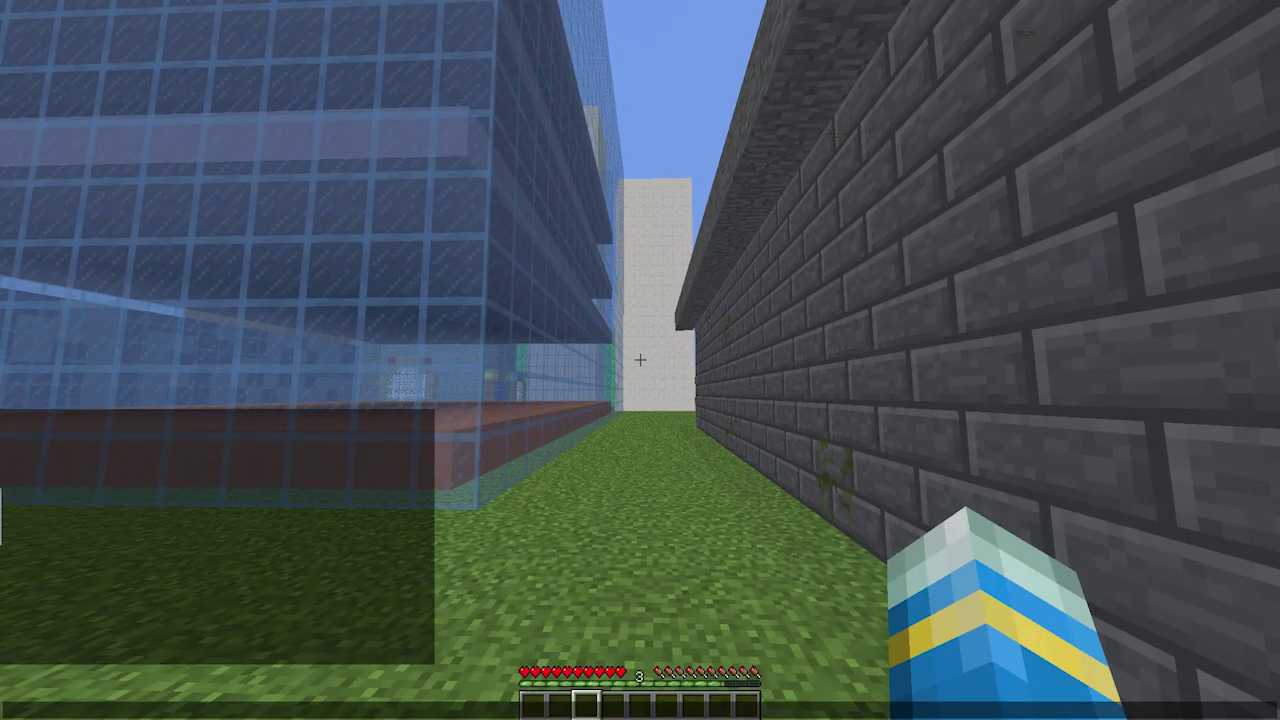
pyautogui.write('t')
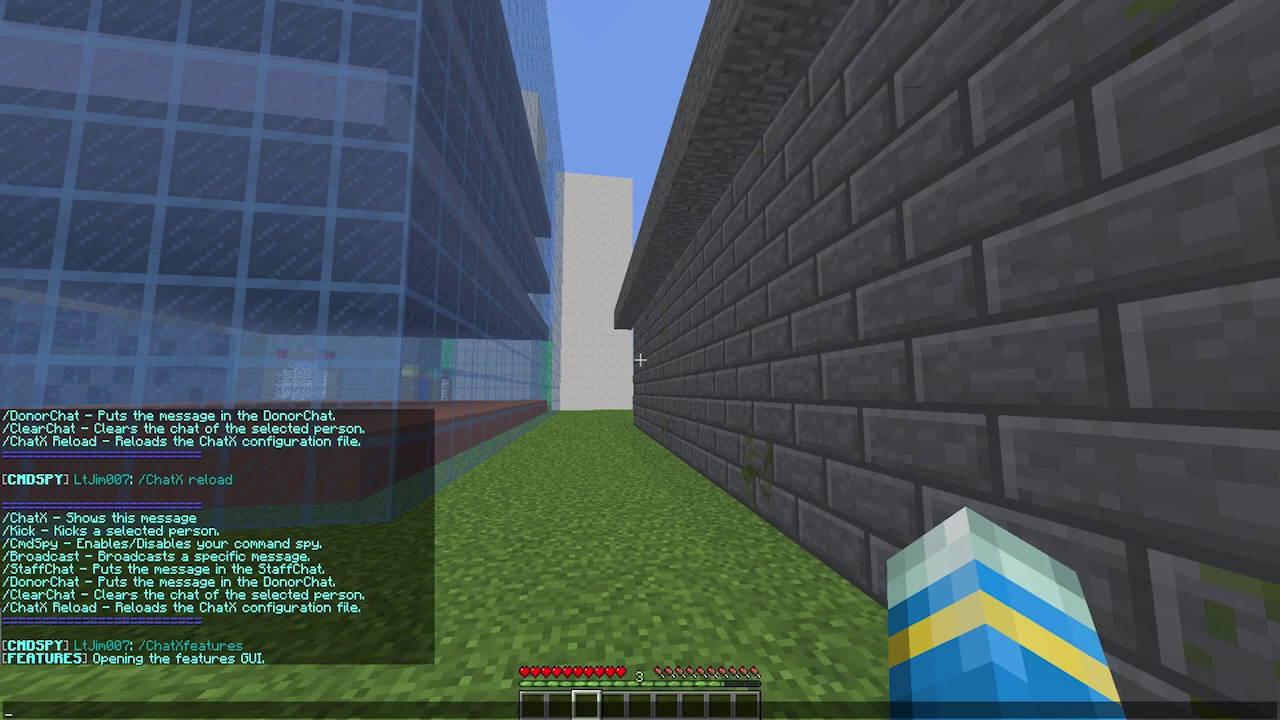
pyautogui.write('features')
pyautogui.press('Return')
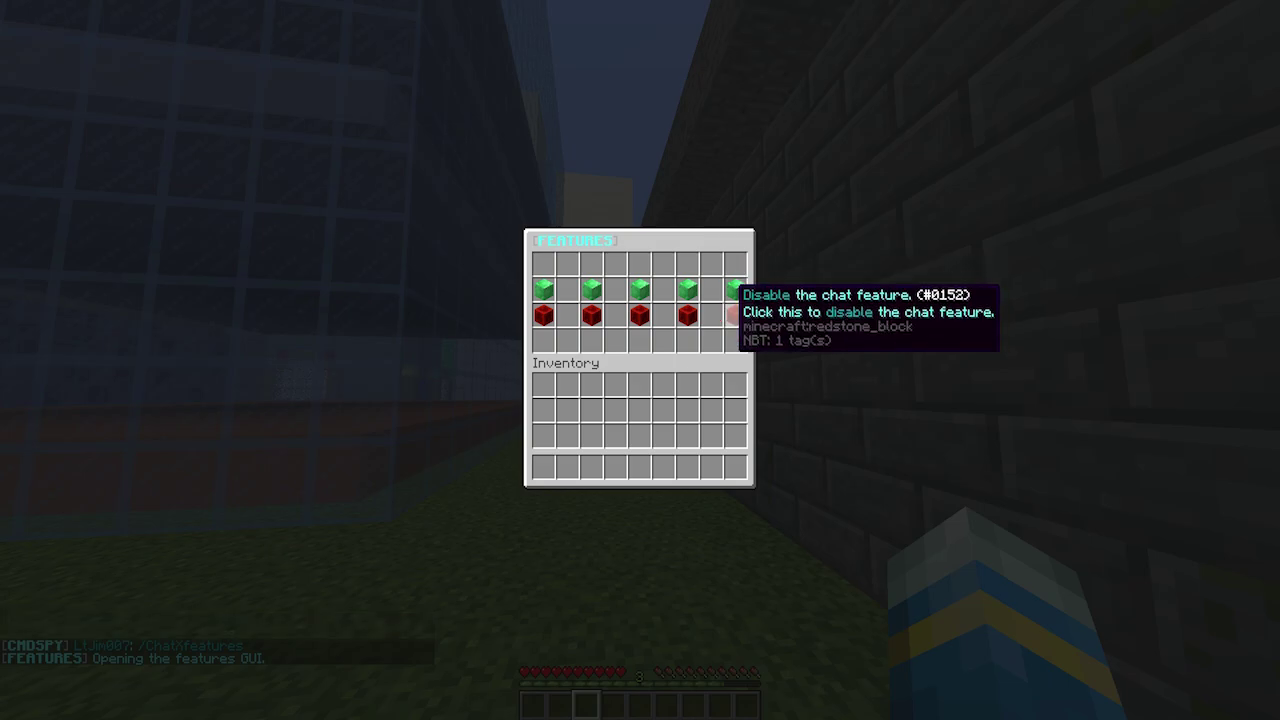
pyautogui.click(736, 315)
# - Re-enable the chat feature and send a 'test' chat message
pyautogui.press('t')
pyautogui.press('Up')
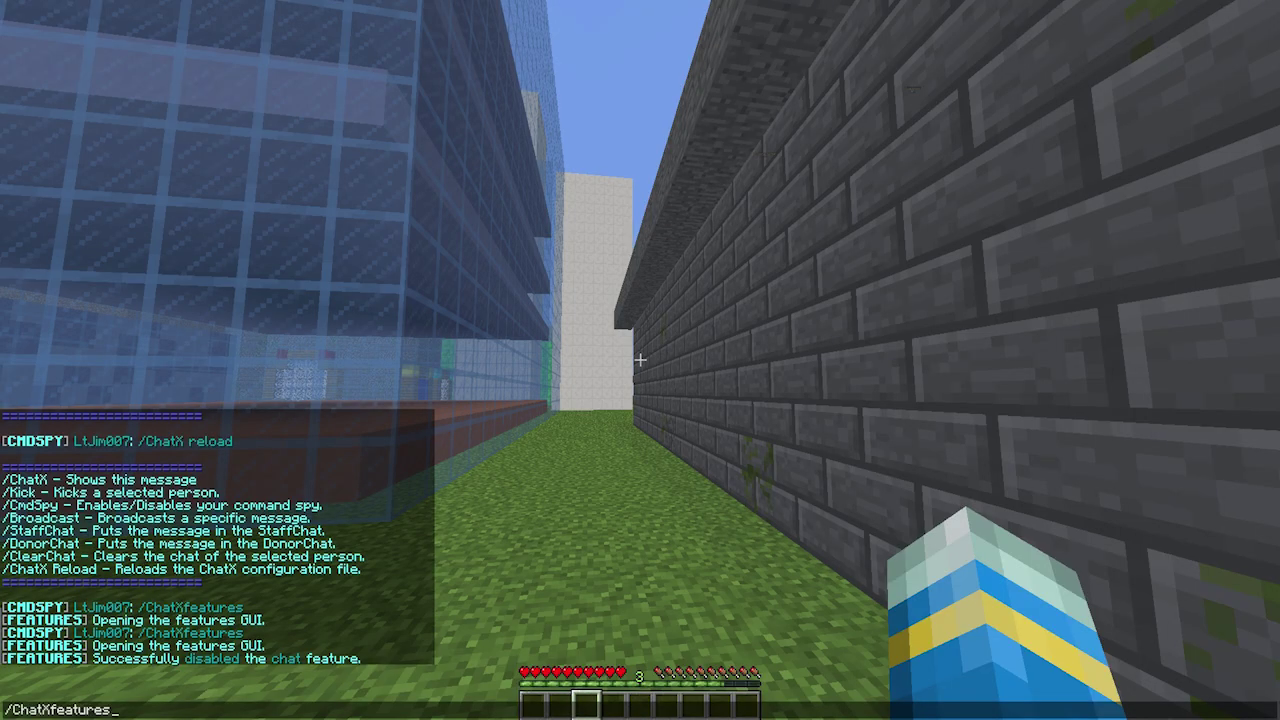
pyautogui.press('Return')
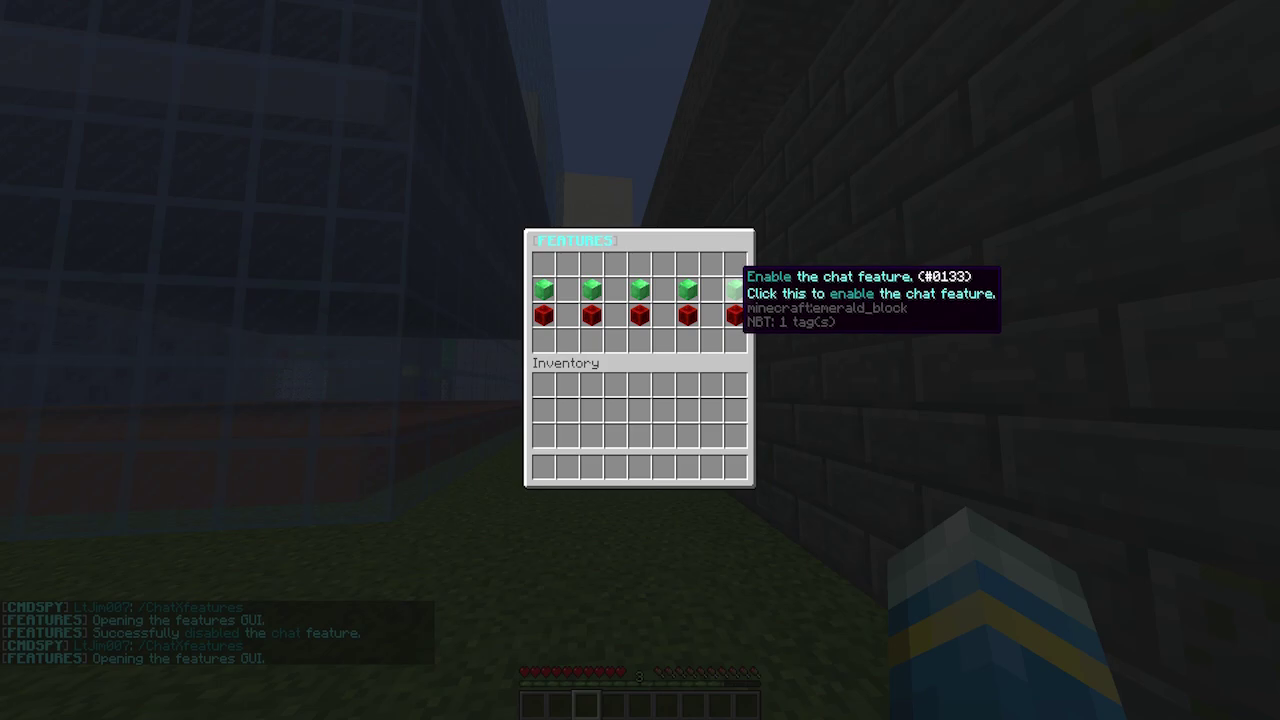
pyautogui.click(735, 289)
pyautogui.write('ttest')
pyautogui.press('Return')
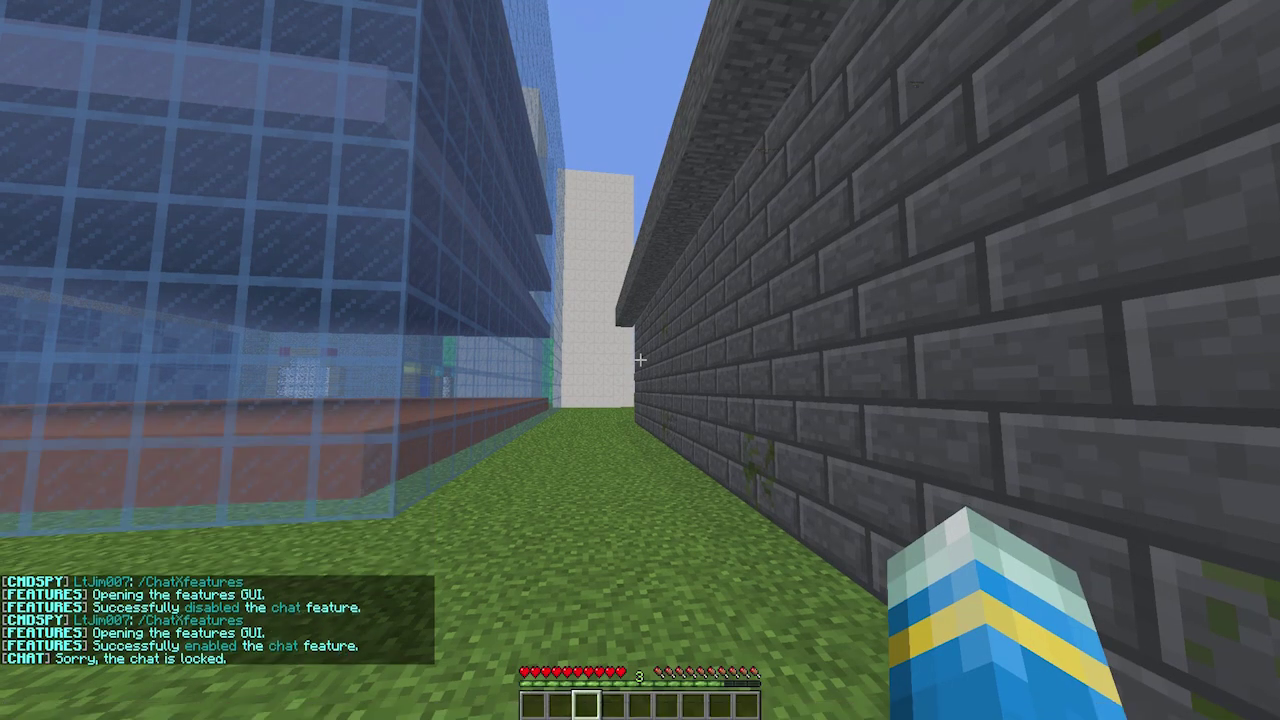
# - Disable the chat feature again and send a 'dd' test message
pyautogui.press('w')
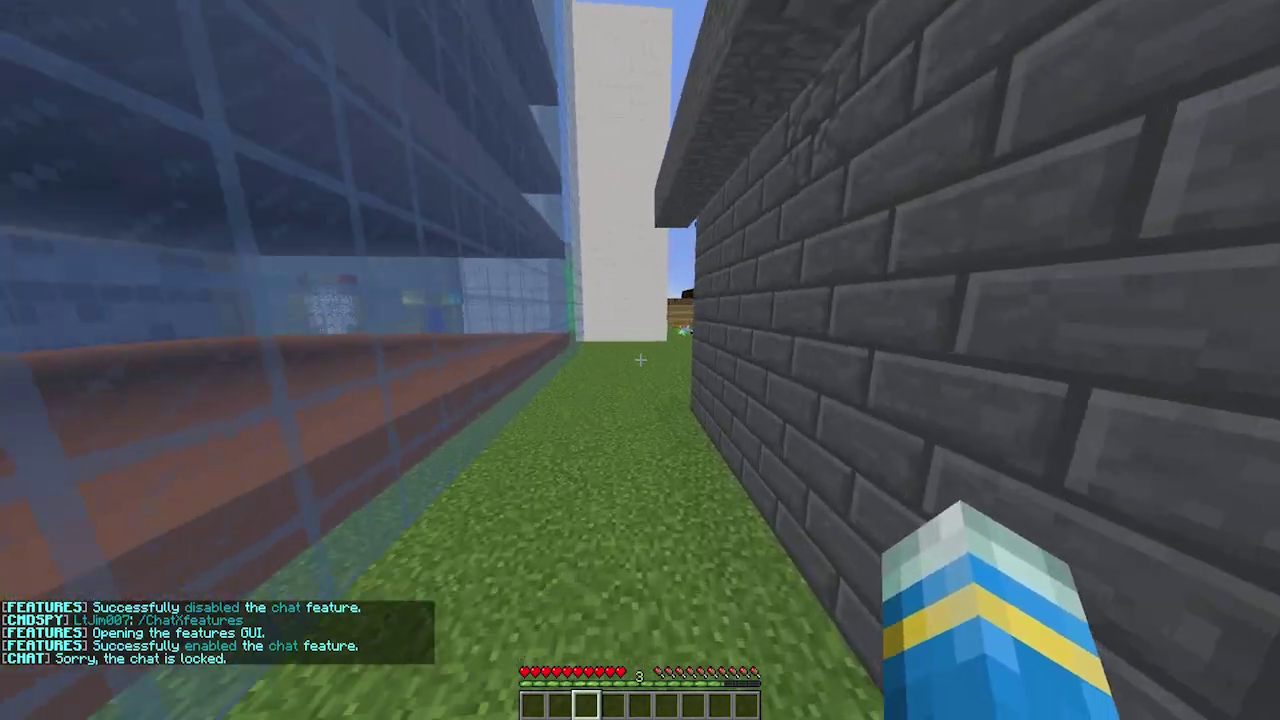
pyautogui.write('tsdsd')
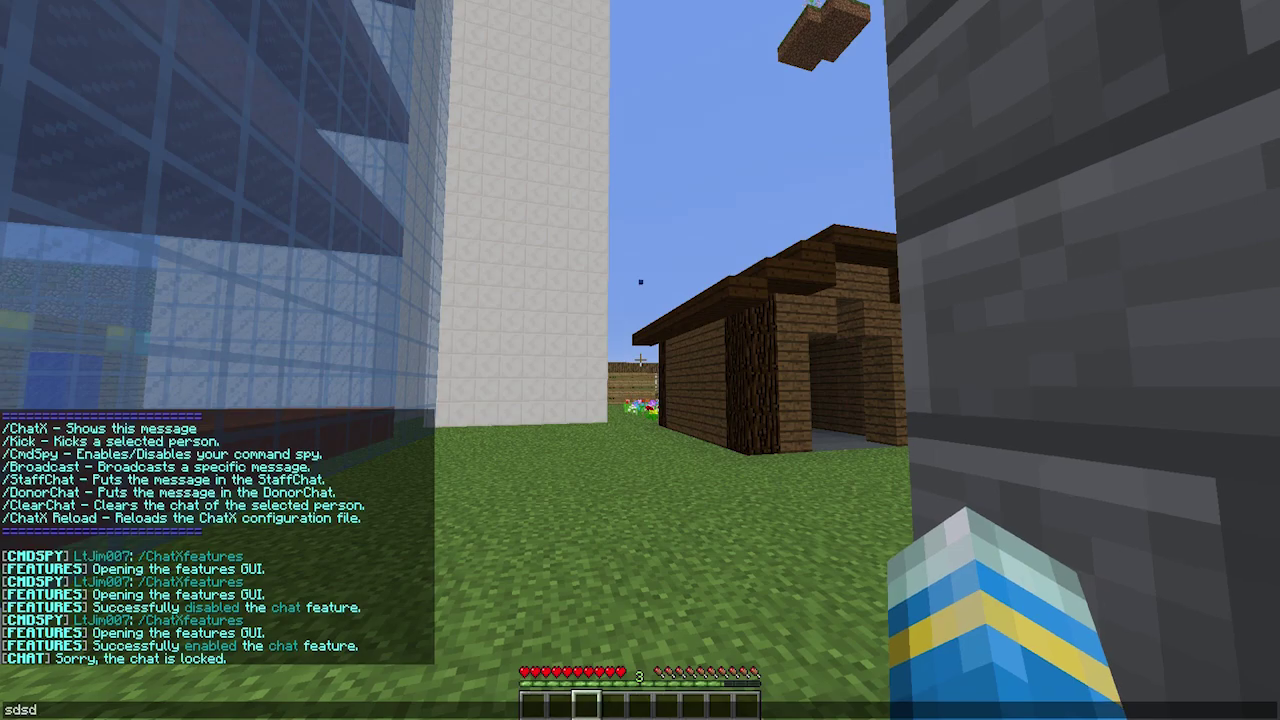
pyautogui.press('Up')
pyautogui.press('Up')
pyautogui.press('Return')
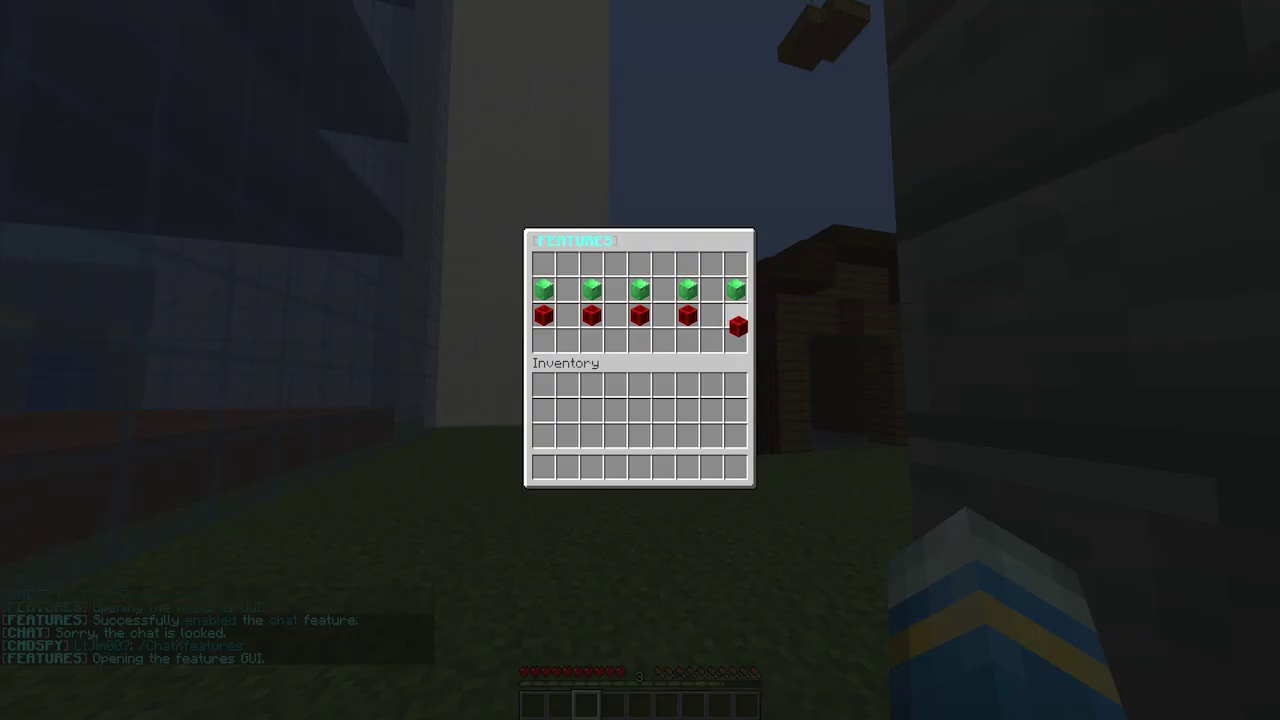
pyautogui.click(738, 326)
pyautogui.write('tdd')
pyautogui.press('Return')
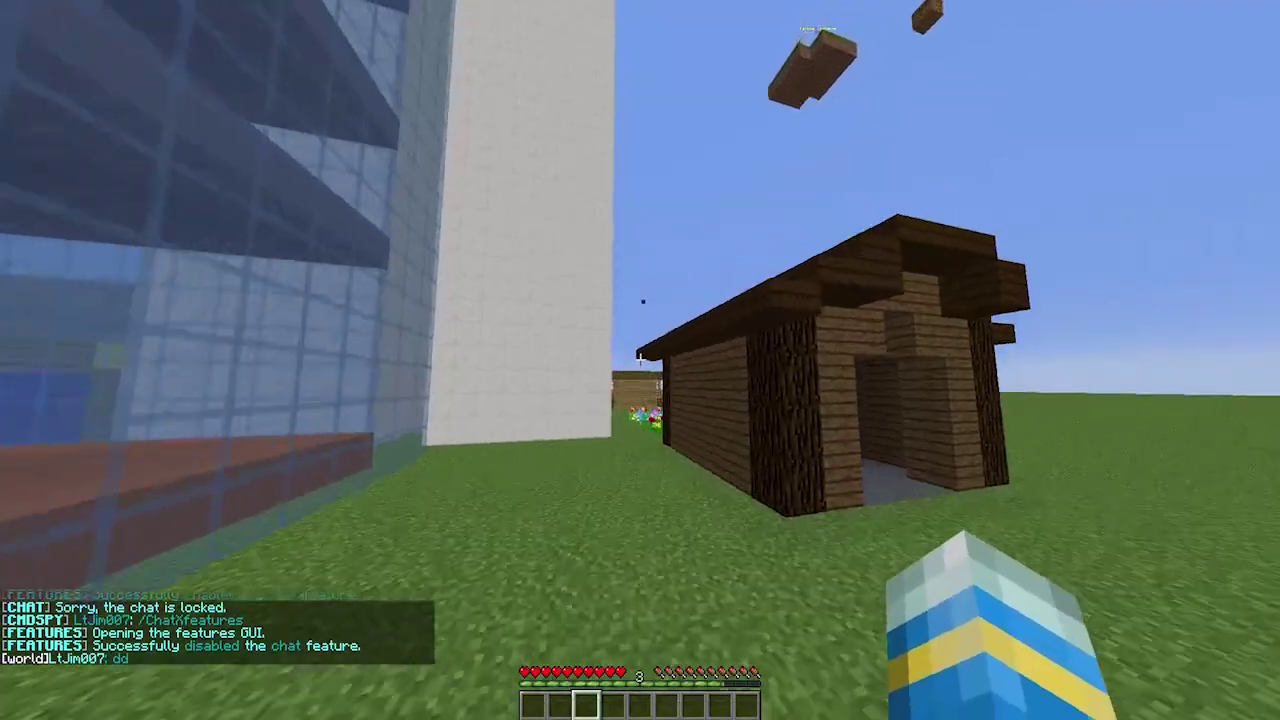
# - Enable the tab feature and disable the chat format feature
pyautogui.press('t')
pyautogui.press('Up')
pyautogui.press('Up')
pyautogui.press('Return')
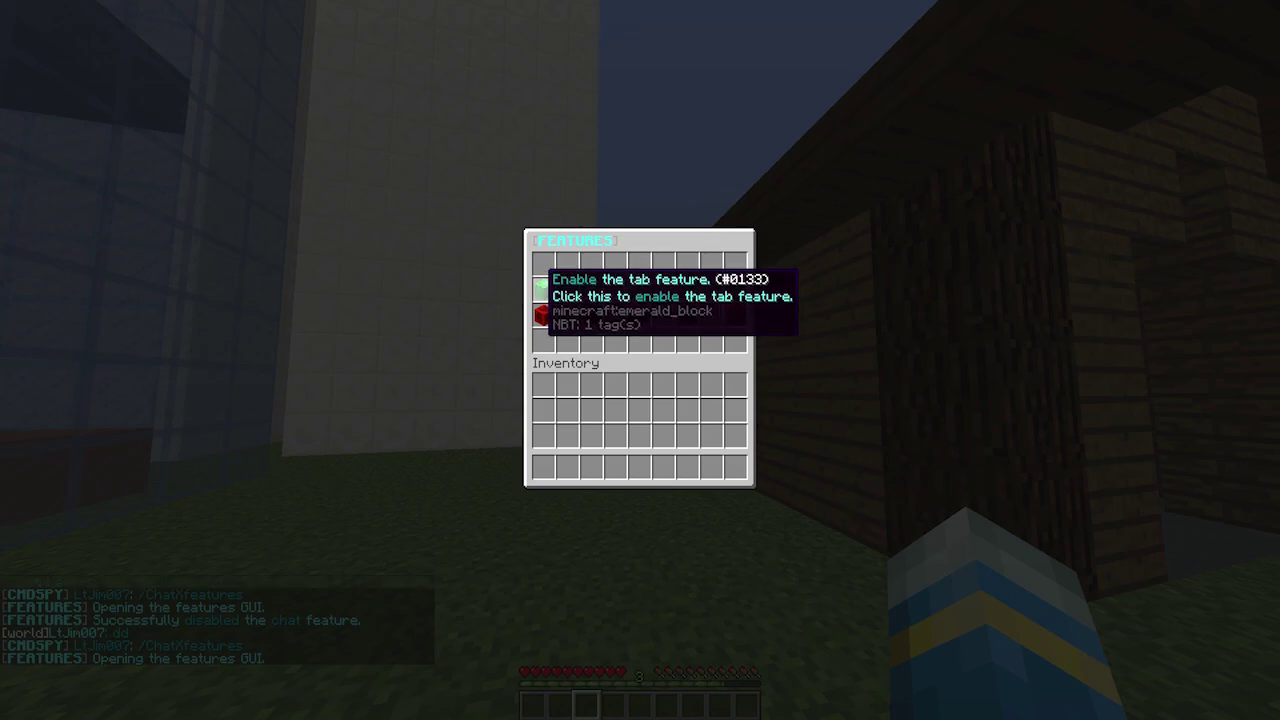
pyautogui.click(541, 284)
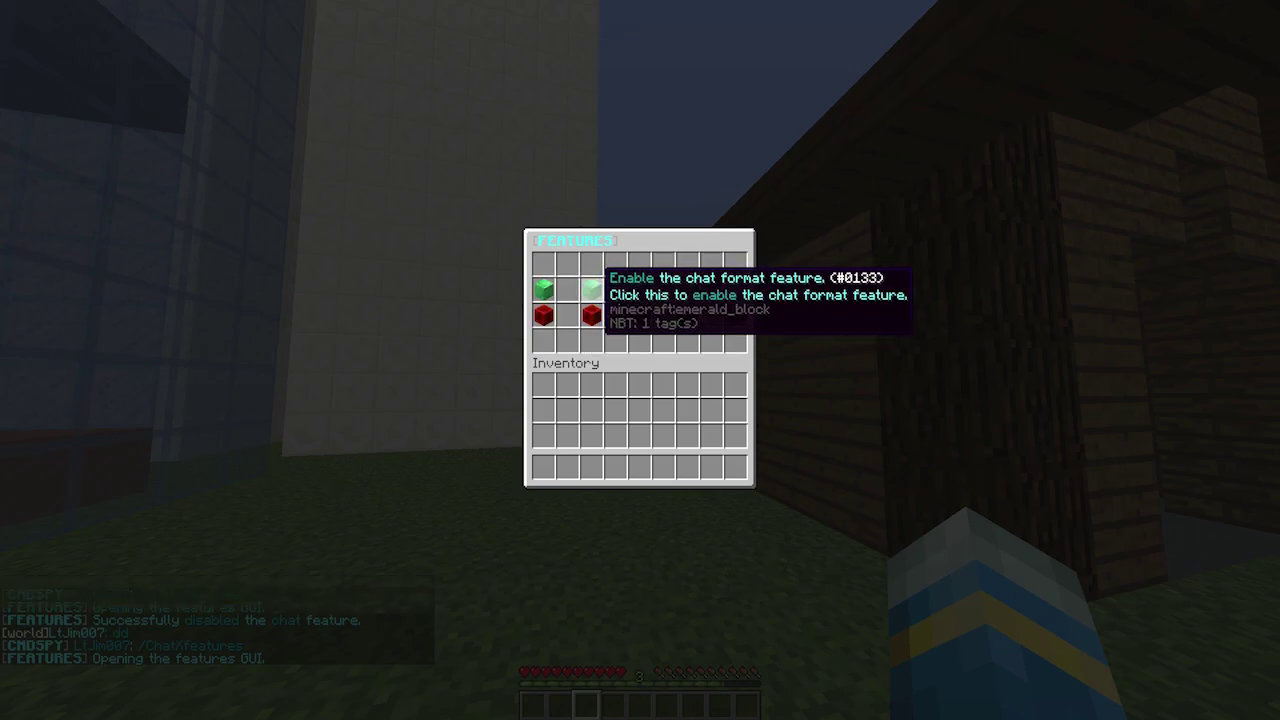
pyautogui.click(595, 312)
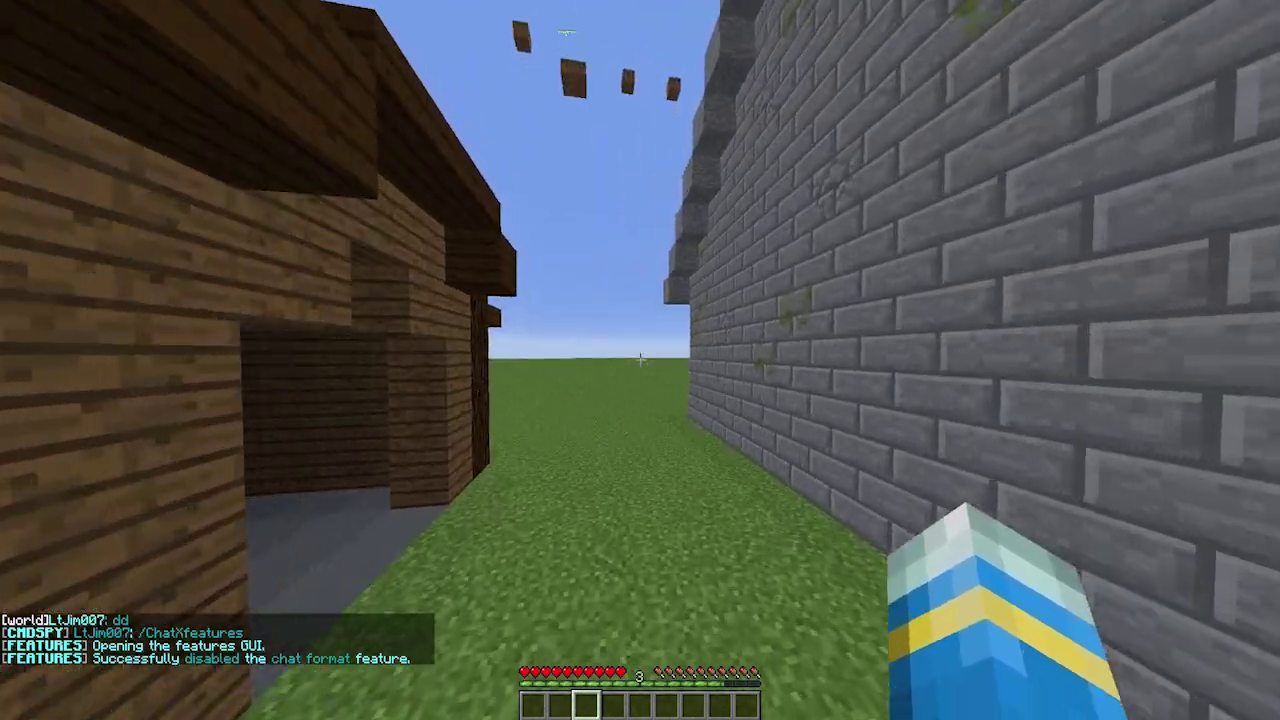
# - Reopen the features menu to check the toggles, then walk along the stone wall
pyautogui.press('t')
pyautogui.press('Up')
pyautogui.press('Return')
pyautogui.press('Escape')
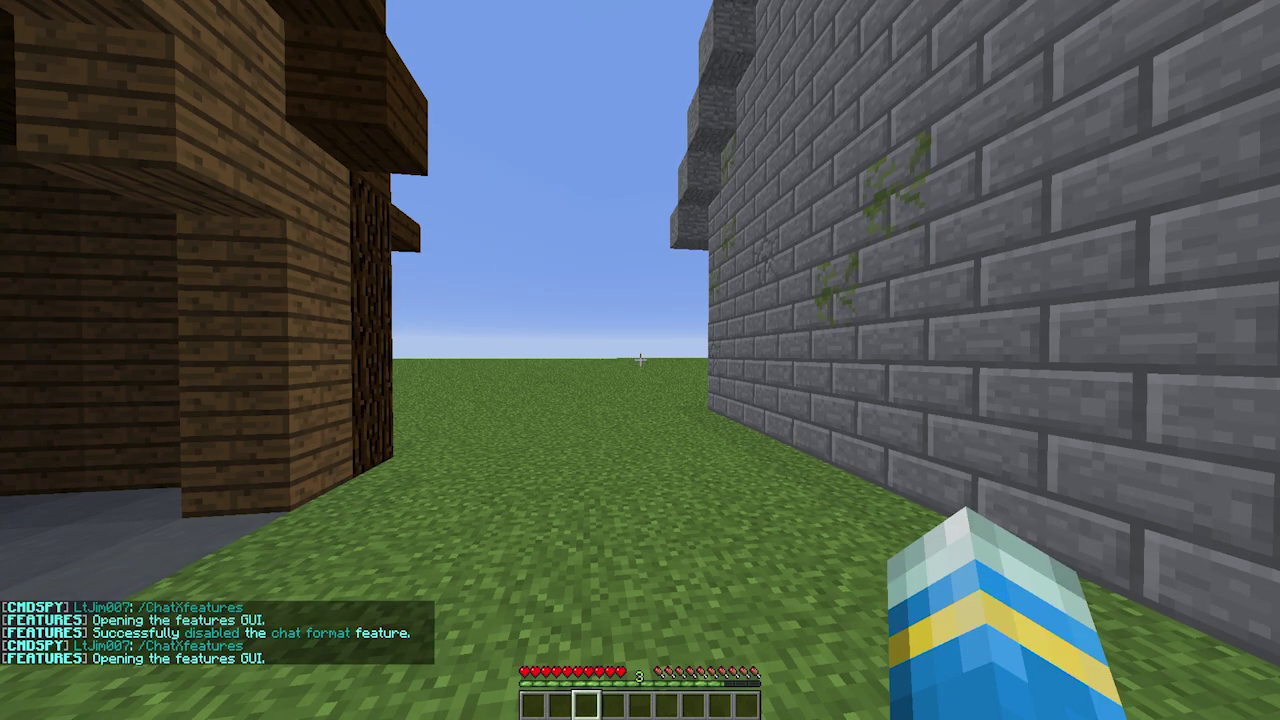
pyautogui.press('w')
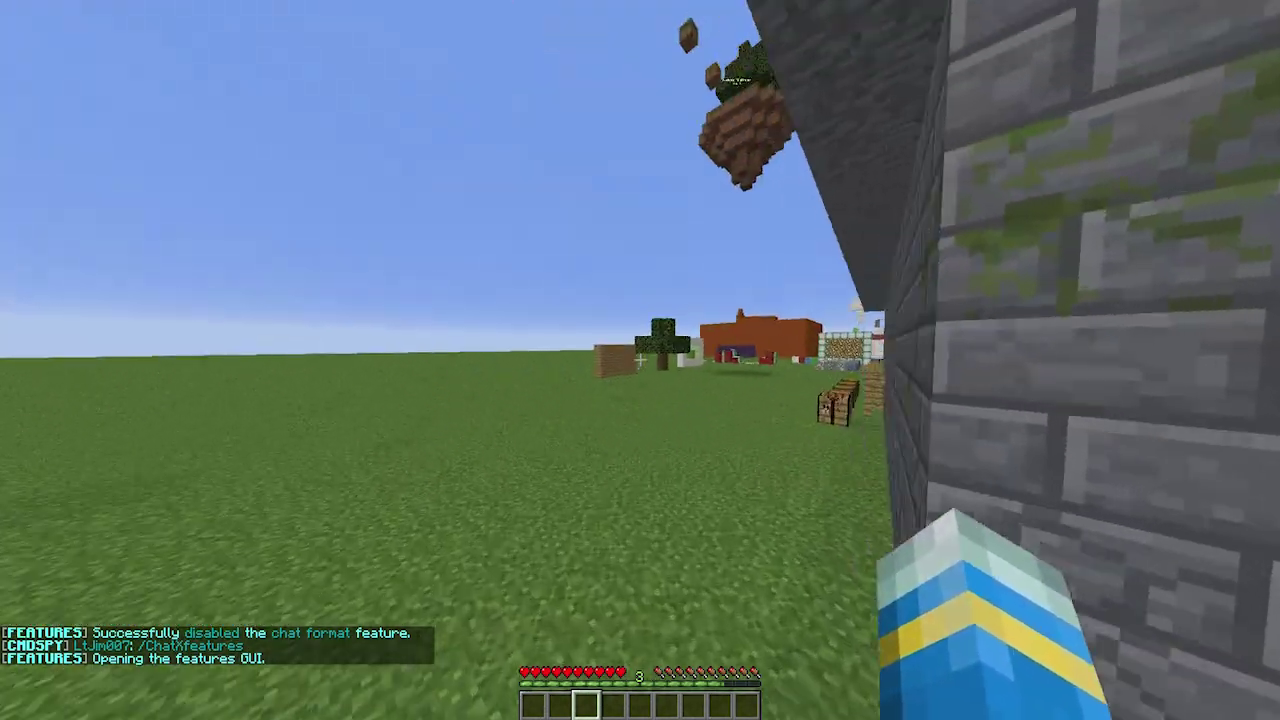
pyautogui.press('w')
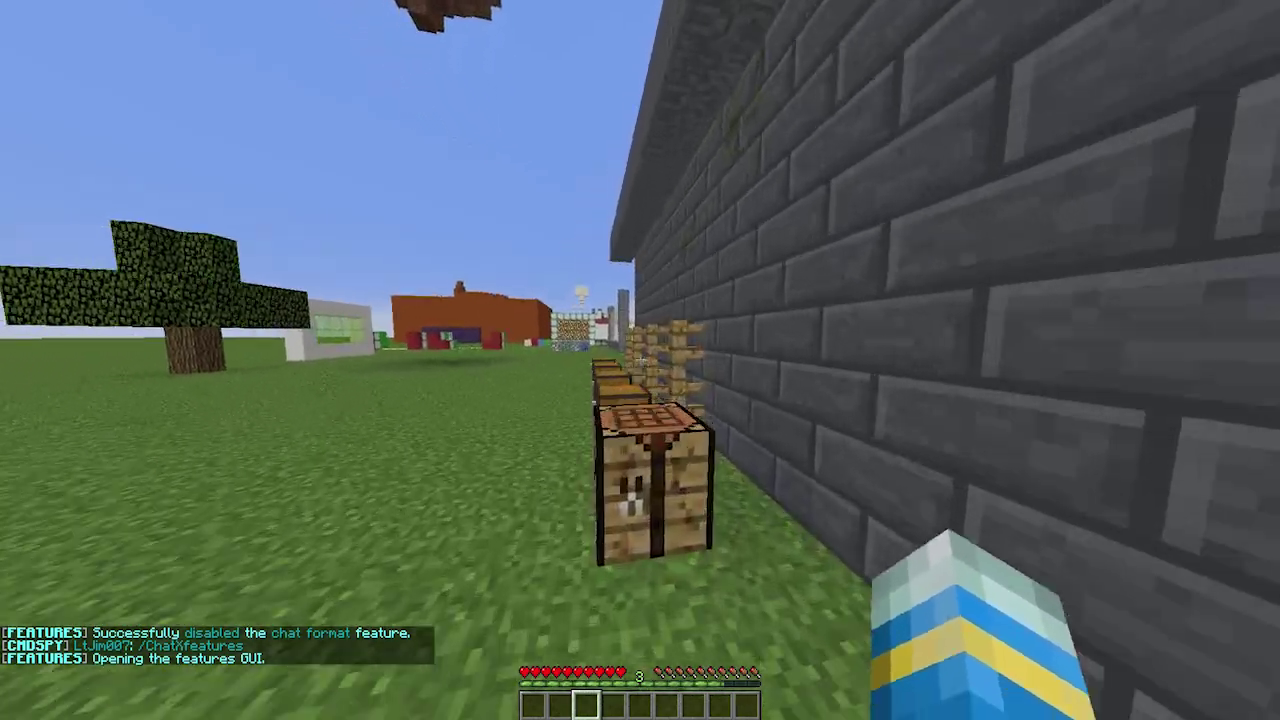
pyautogui.press('w')
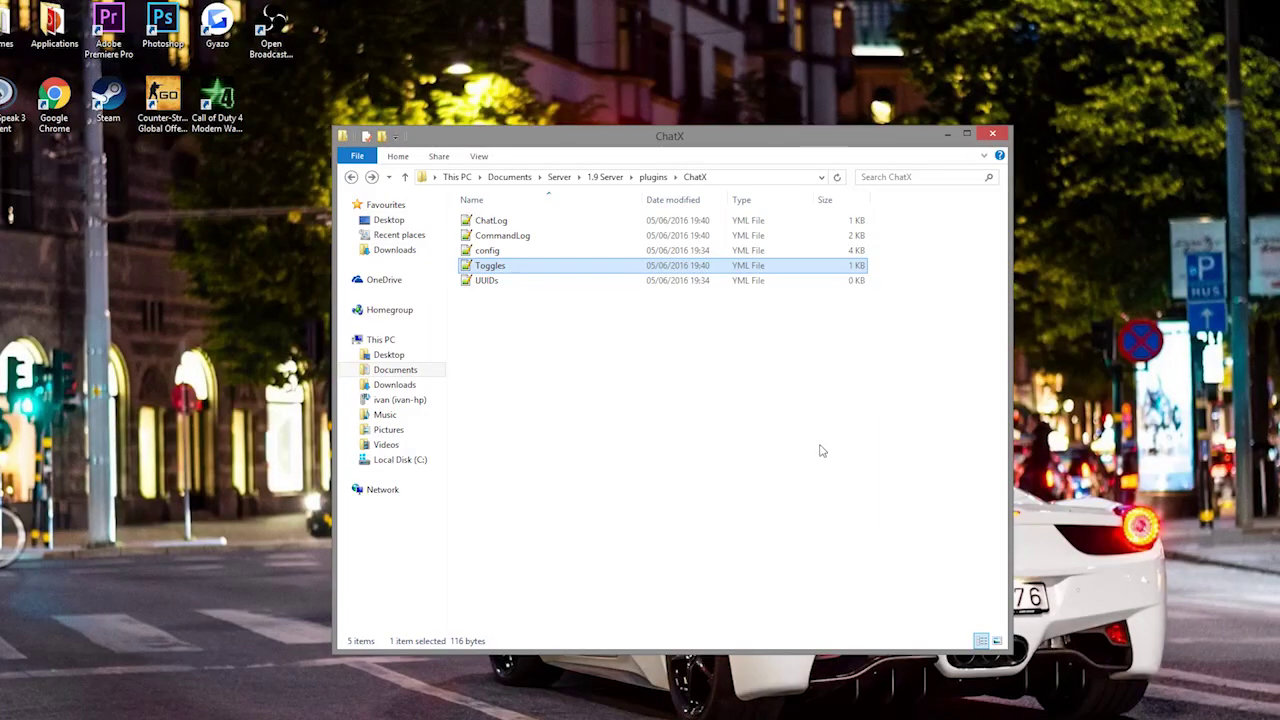
# - Open the UUIDs and ChatLog files from the ChatX folder in Notepad++
pyautogui.moveTo(950, 434); pyautogui.dragTo(491, 177)
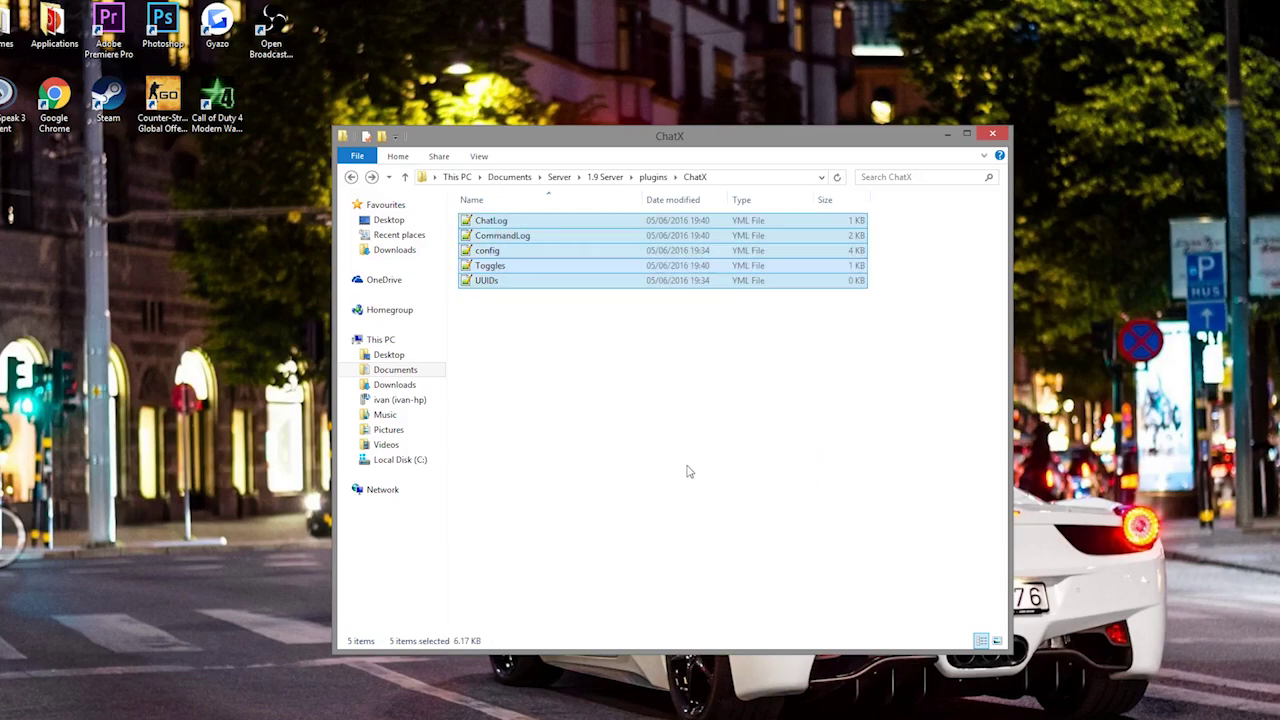
pyautogui.click(677, 418)
pyautogui.doubleClick(517, 283)
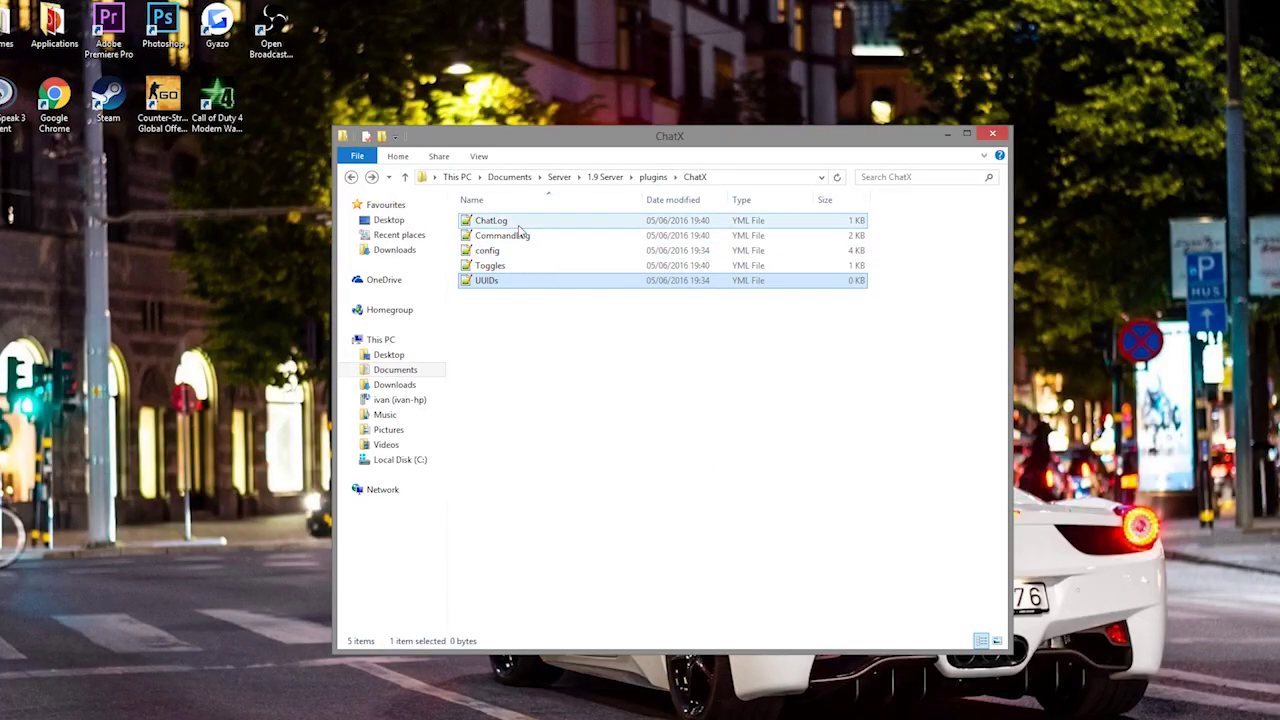
pyautogui.click(519, 235)
pyautogui.doubleClick(577, 221)
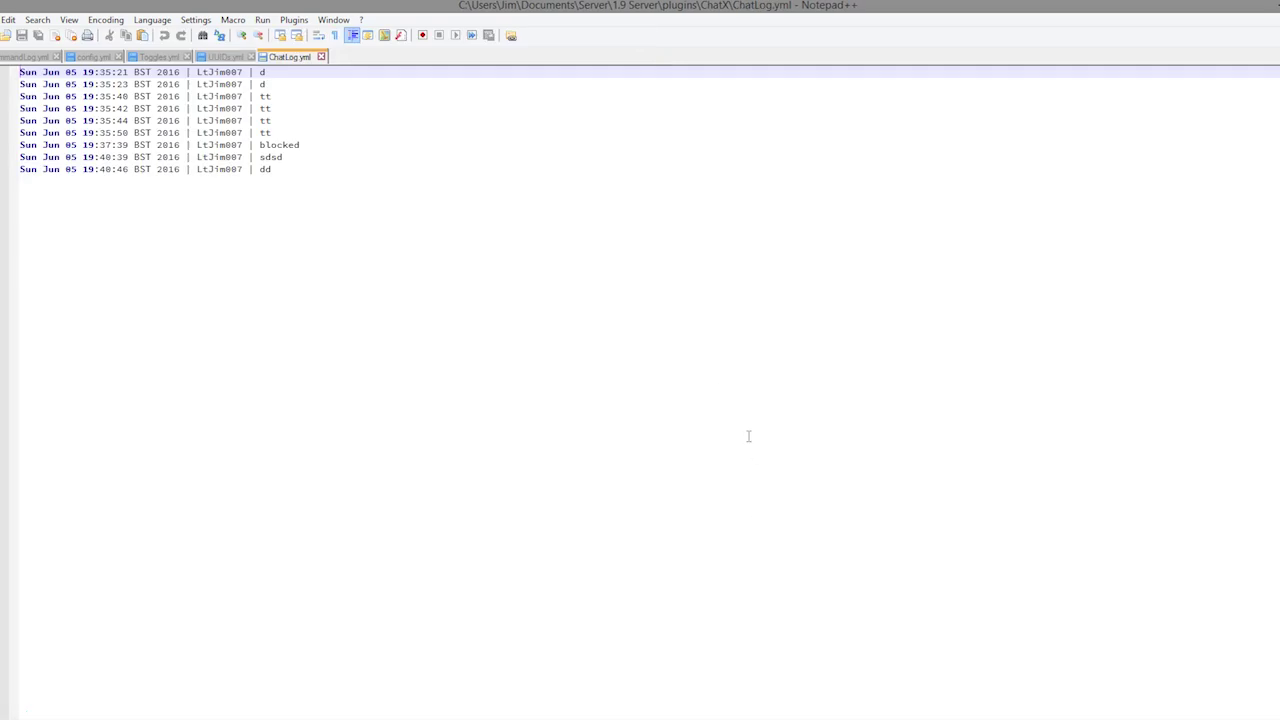
# - Review ChatLog.yml entries, highlighting BST timestamps and closing all other open files
pyautogui.hotkey('ctrl', 'a')
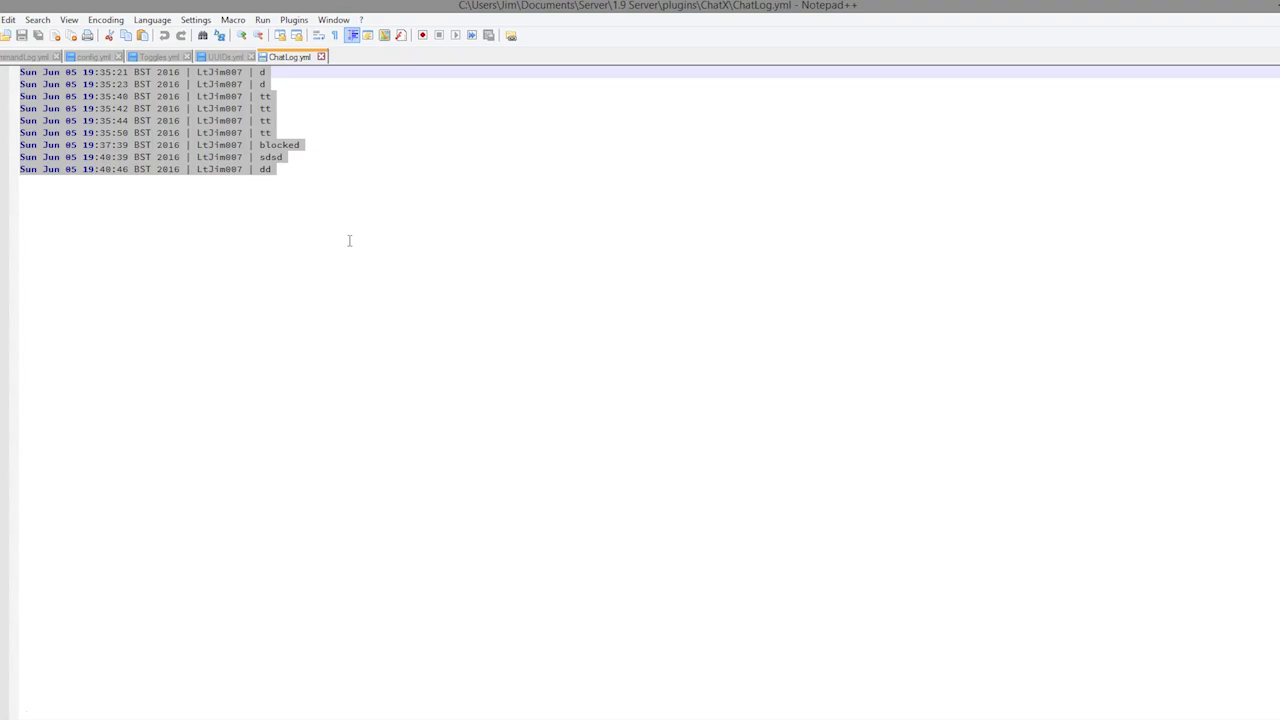
pyautogui.hotkey('shift', 'Down')
pyautogui.hotkey('shift', 'Down')
pyautogui.hotkey('shift', 'Down')
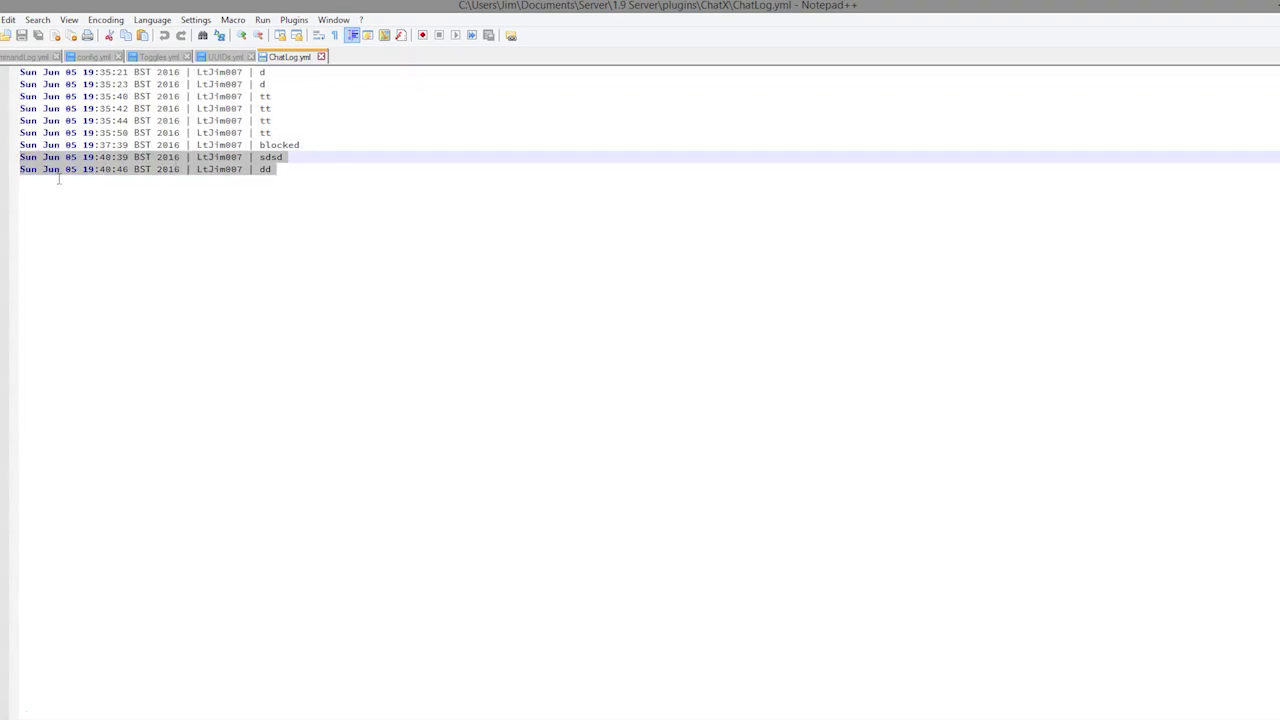
pyautogui.doubleClick(142, 108)
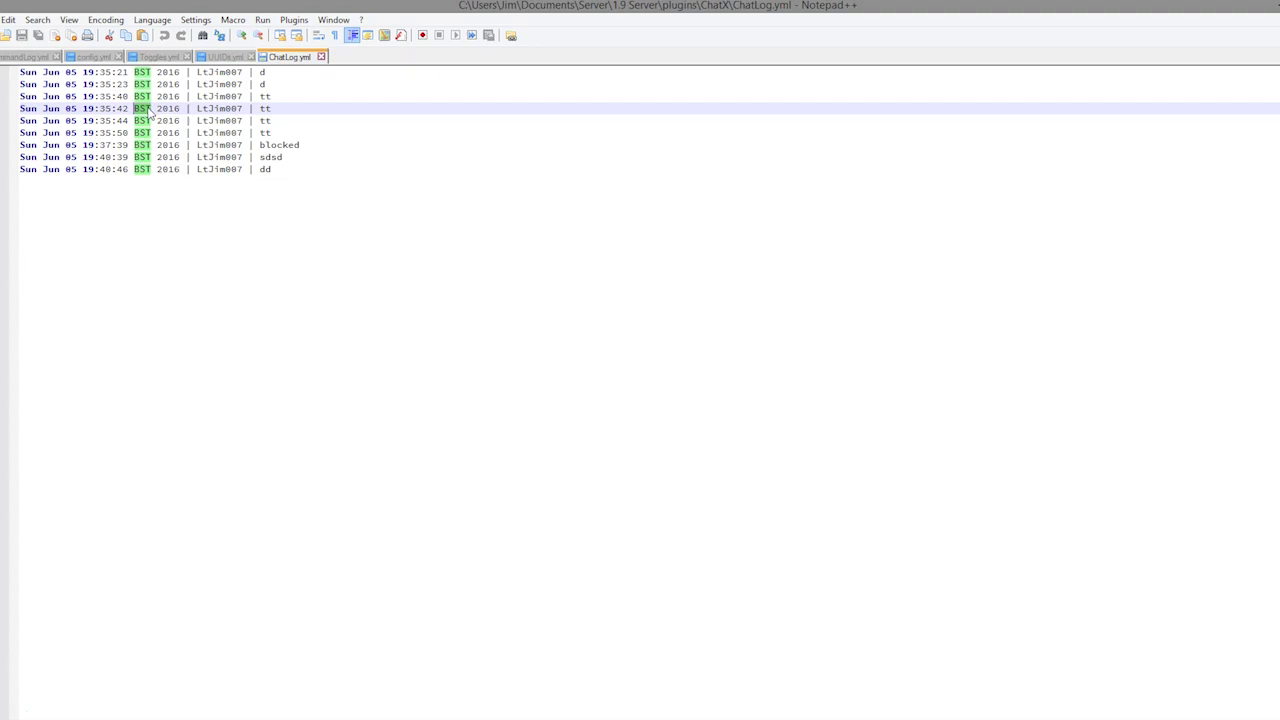
pyautogui.click(150, 108)
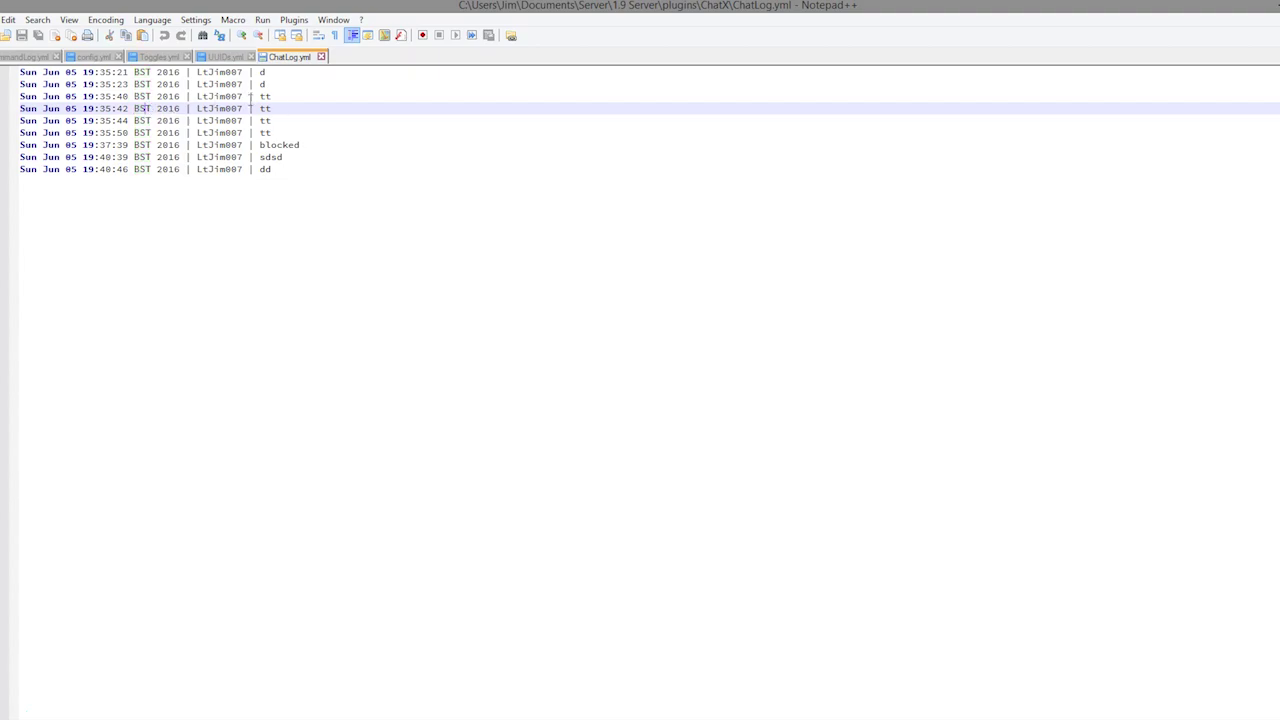
pyautogui.moveTo(251, 96); pyautogui.dragTo(263, 84)
pyautogui.rightClick(291, 58)
pyautogui.click(312, 84)
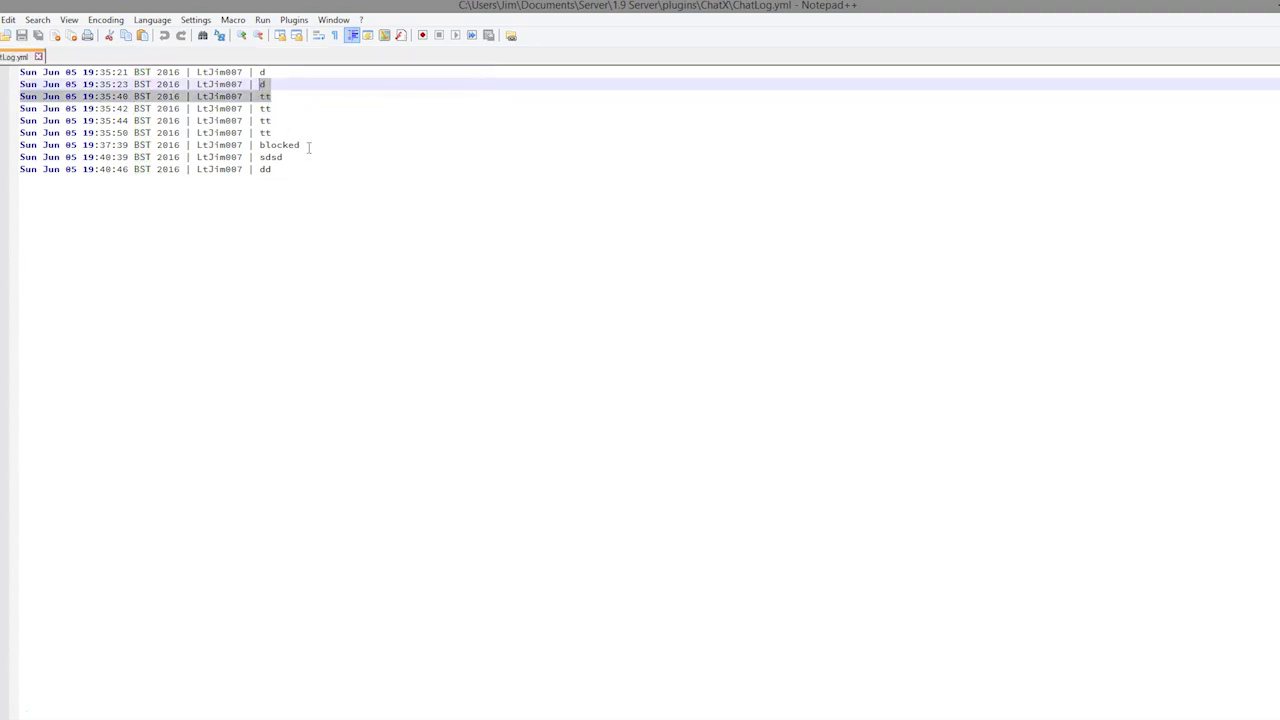
pyautogui.moveTo(278, 169); pyautogui.dragTo(20, 96)
pyautogui.click(523, 220)
# - Open CommandLog.yml from the ChatX folder and select its logged commands to review them
pyautogui.hotkey('alt', 'Tab')
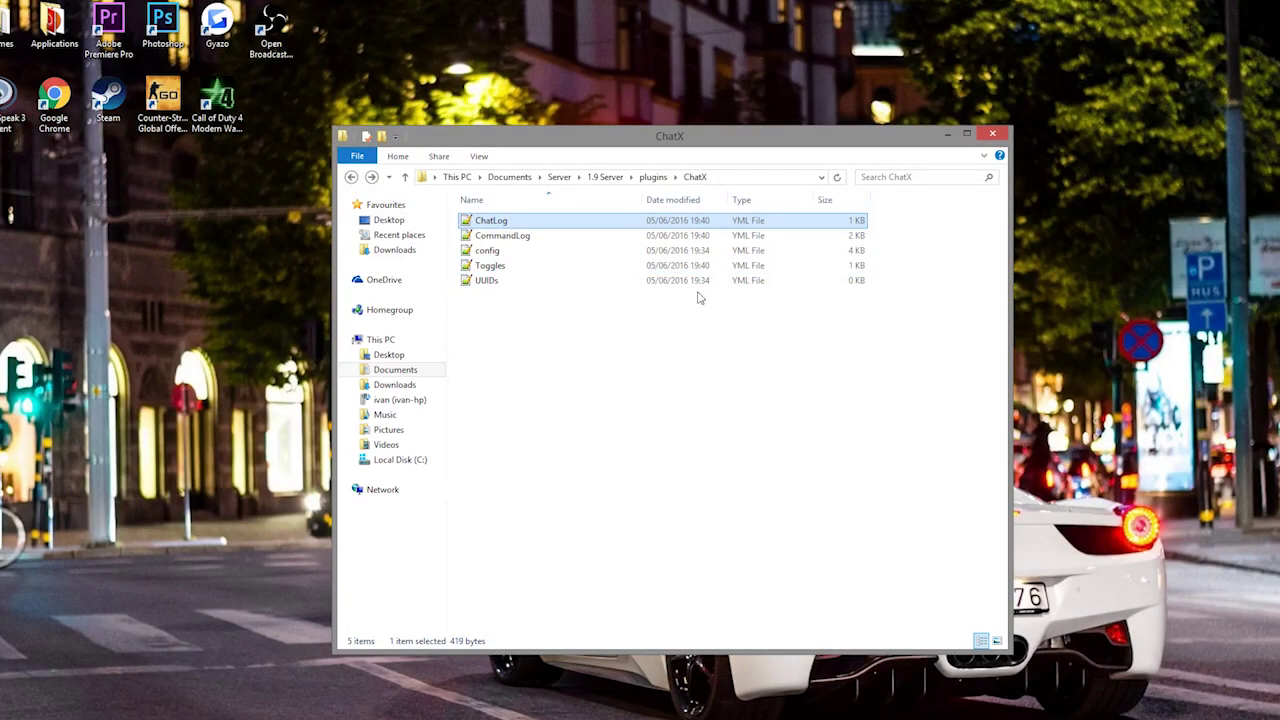
pyautogui.click(563, 235)
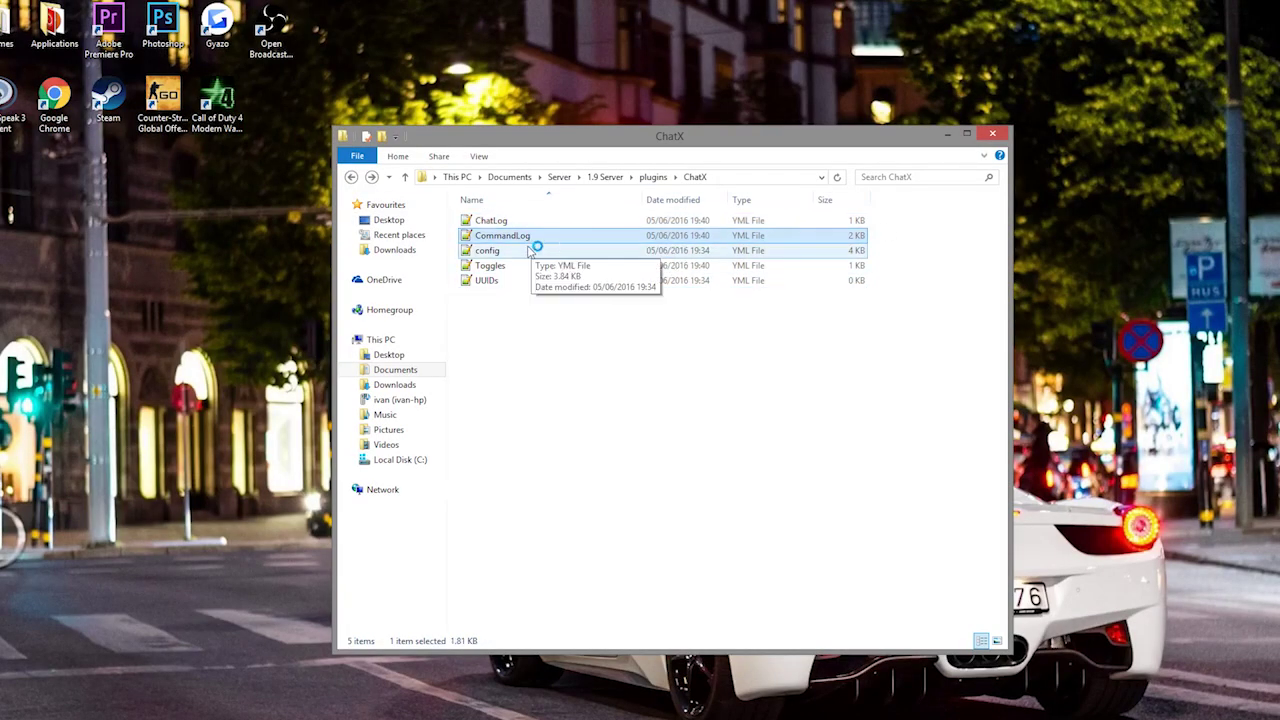
pyautogui.doubleClick(540, 242)
pyautogui.hotkey('ctrl', 'a')
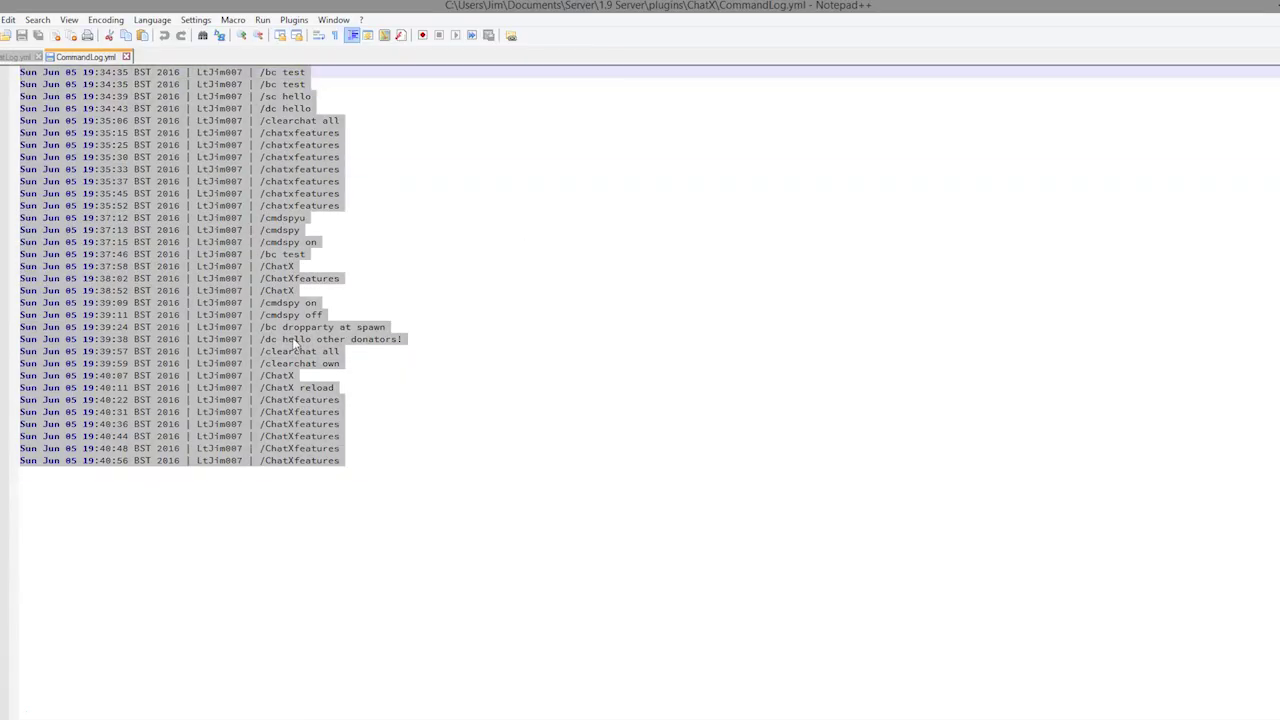
pyautogui.click(415, 512)
pyautogui.moveTo(415, 512); pyautogui.dragTo(30, 70)
pyautogui.moveTo(333, 283)
pyautogui.mouseDown()
pyautogui.moveTo(394, 271)
pyautogui.moveTo(541, 280)
pyautogui.mouseUp()
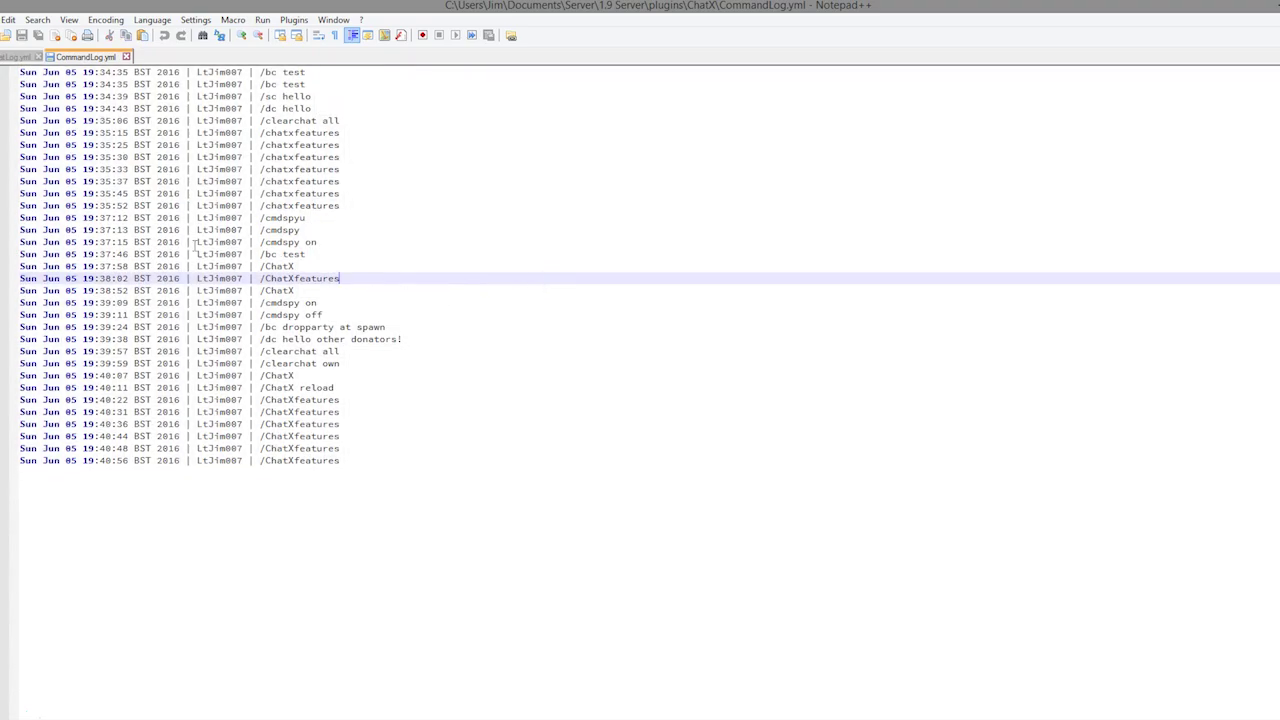
pyautogui.click(130, 460)
pyautogui.moveTo(130, 460); pyautogui.dragTo(130, 270)
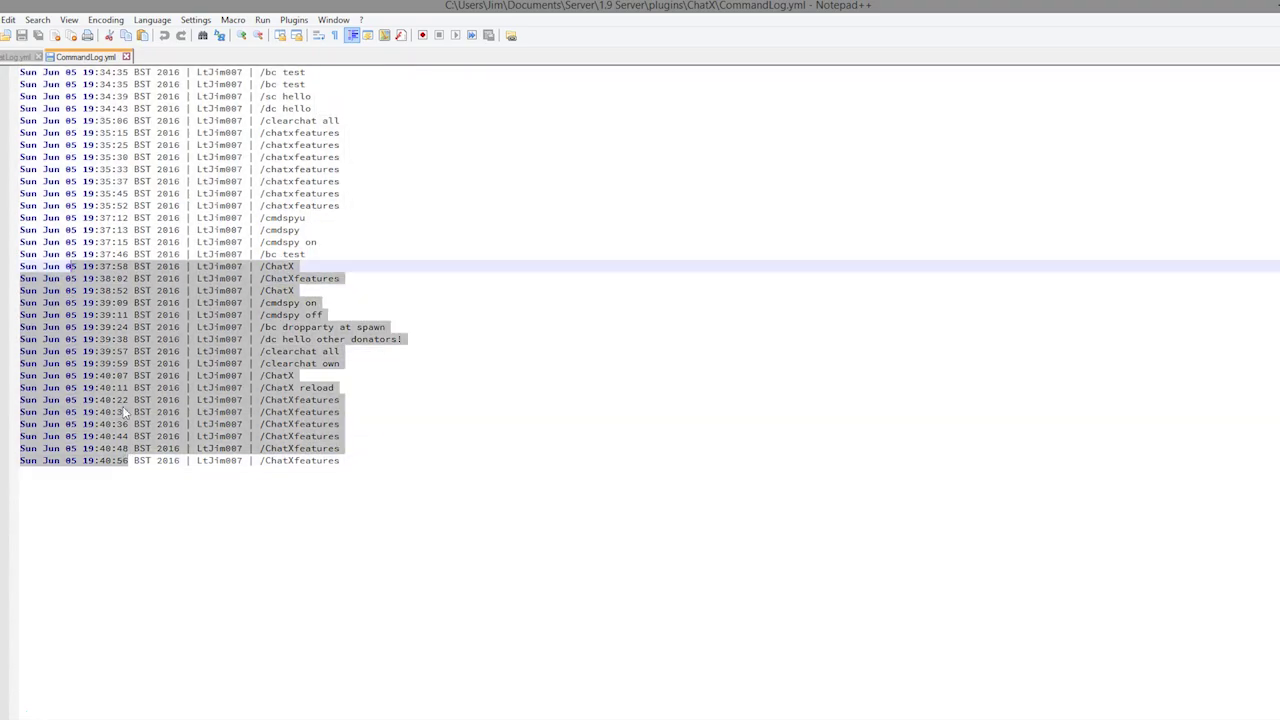
pyautogui.click(124, 448)
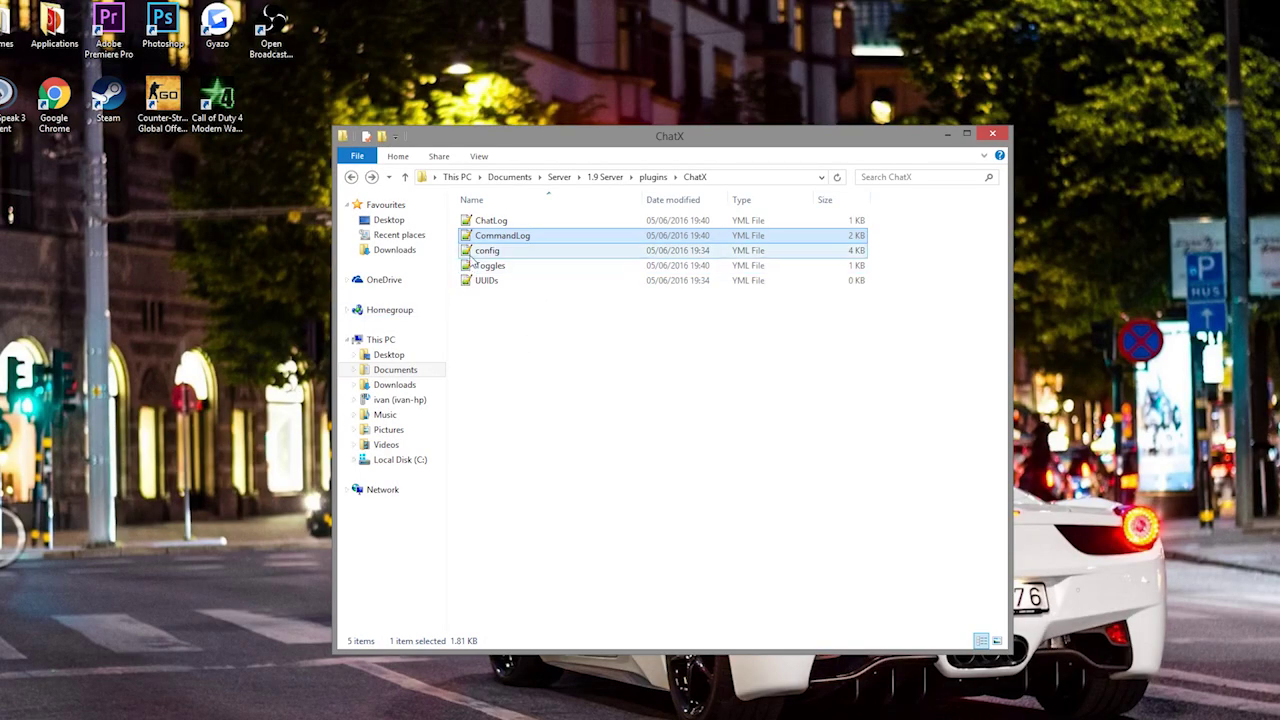
# - Highlight the LeaveEvents, Tab and Chat settings in Toggles.yml, then open config.yml
pyautogui.click(507, 266)
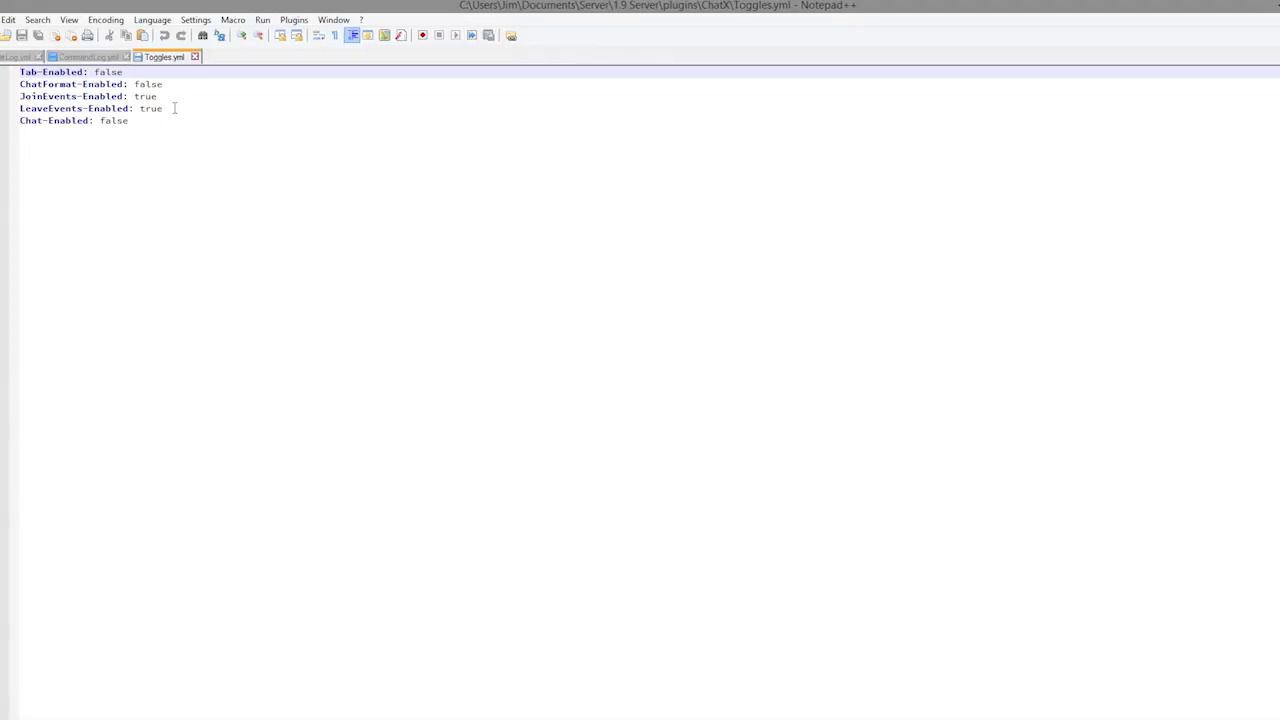
pyautogui.moveTo(174, 108); pyautogui.dragTo(20, 108)
pyautogui.moveTo(21, 72)
pyautogui.mouseDown()
pyautogui.moveTo(128, 72)
pyautogui.moveTo(20, 84)
pyautogui.mouseUp()
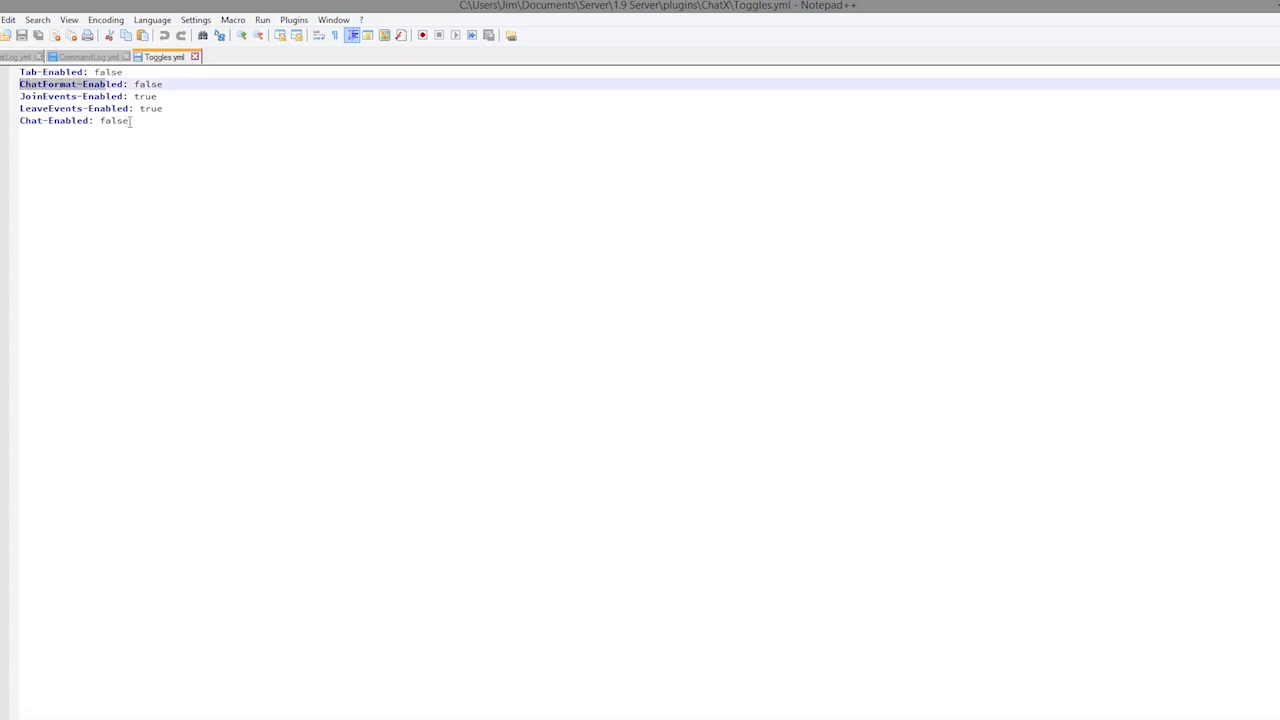
pyautogui.moveTo(129, 121); pyautogui.dragTo(25, 119)
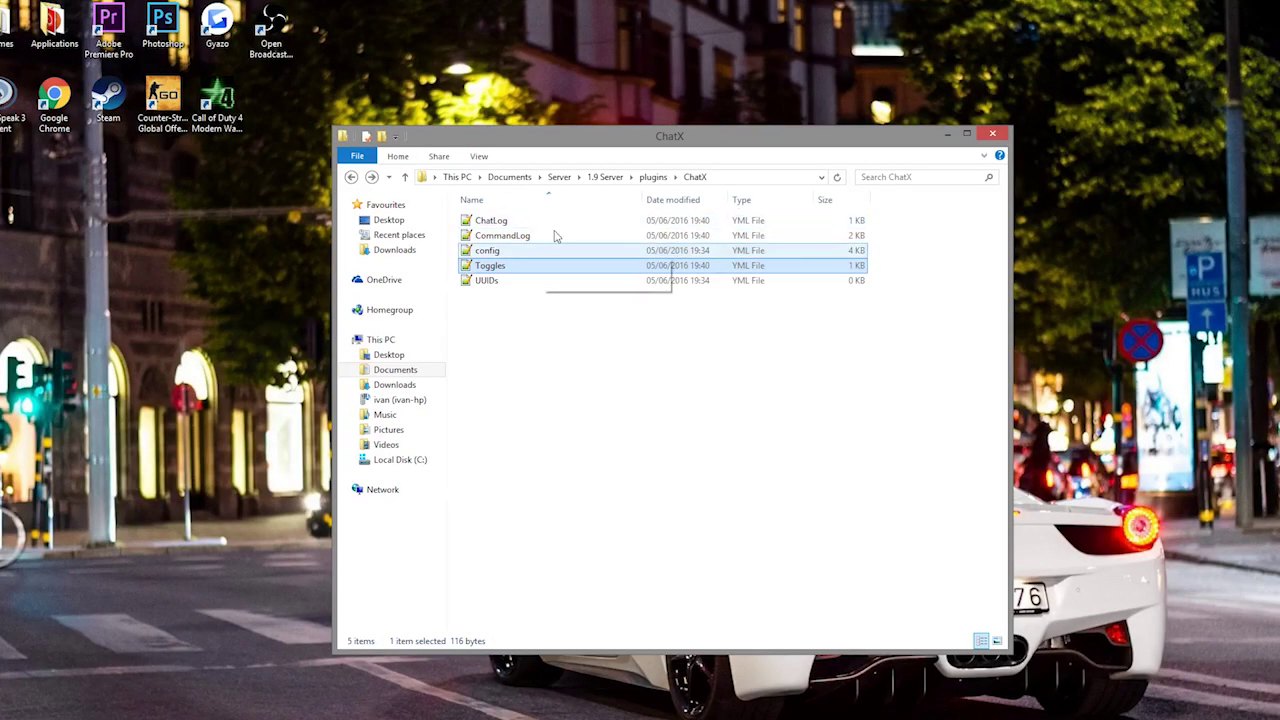
pyautogui.click(483, 251)
pyautogui.doubleClick(485, 253)
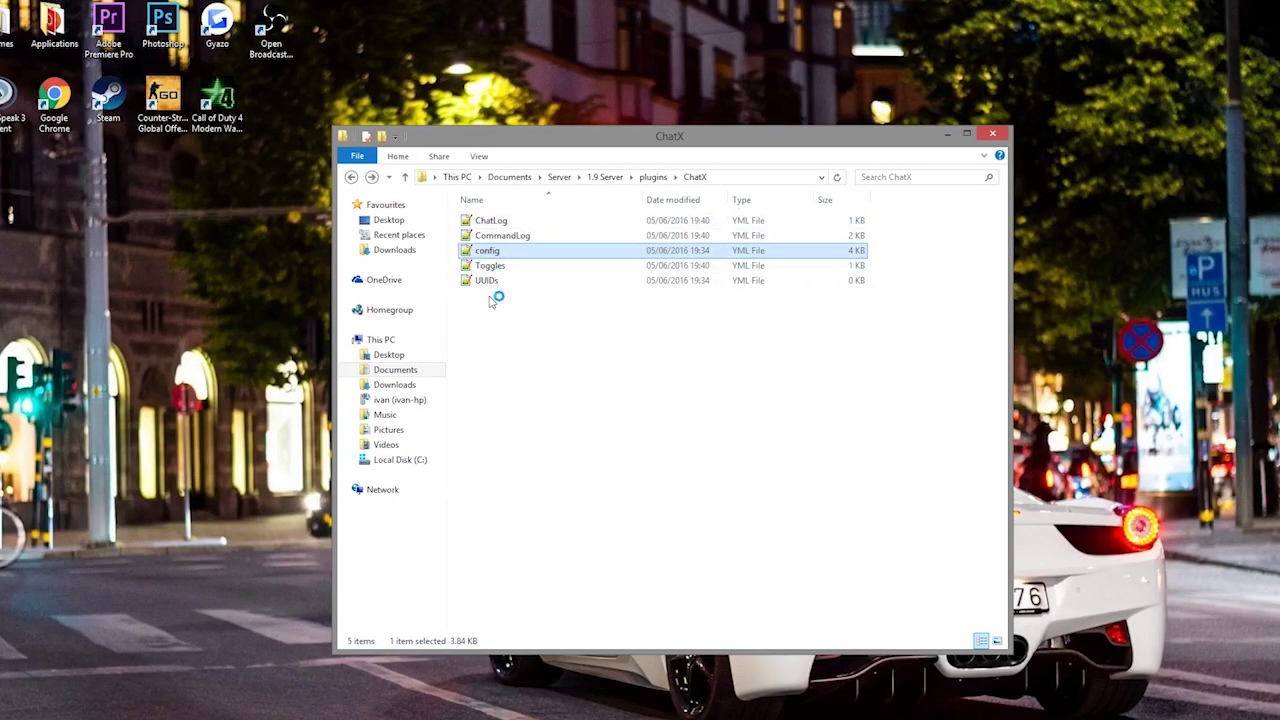
# - Browse config.yml, selecting the chat-locked message and the DonorChat settings block
pyautogui.scroll(-15, 449, 289)
pyautogui.scroll(15, 405, 597)
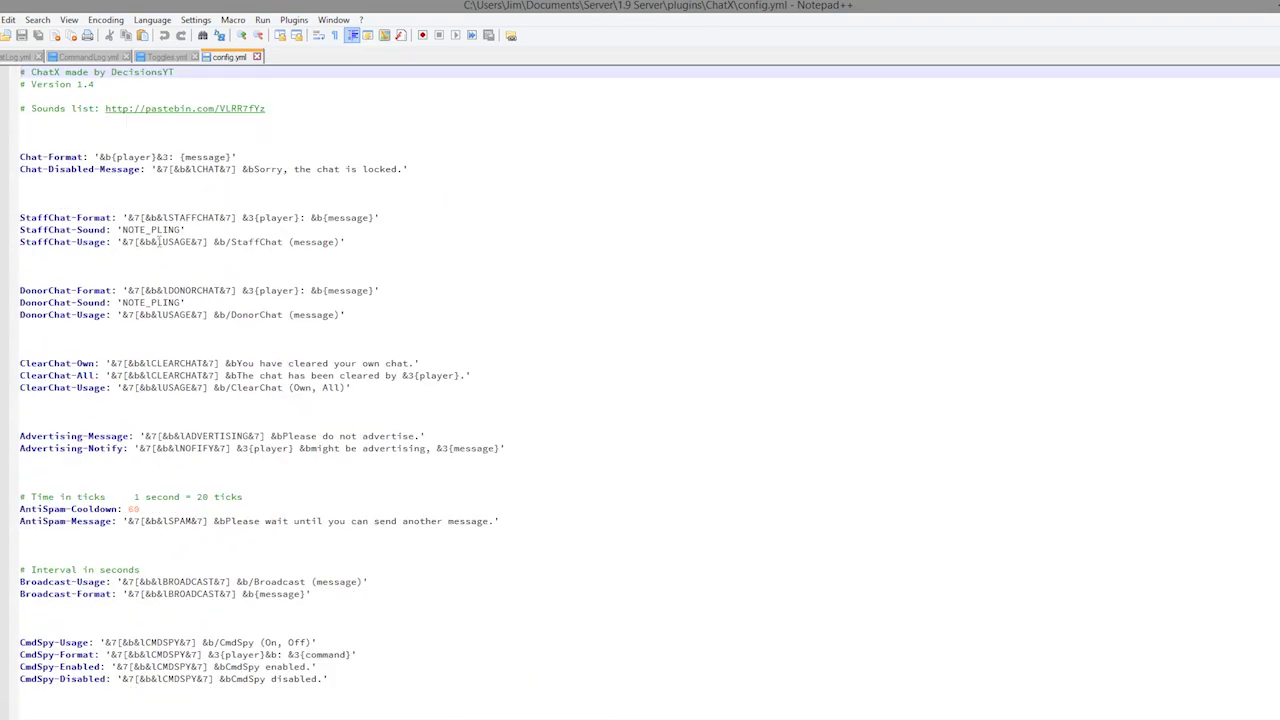
pyautogui.click(109, 148)
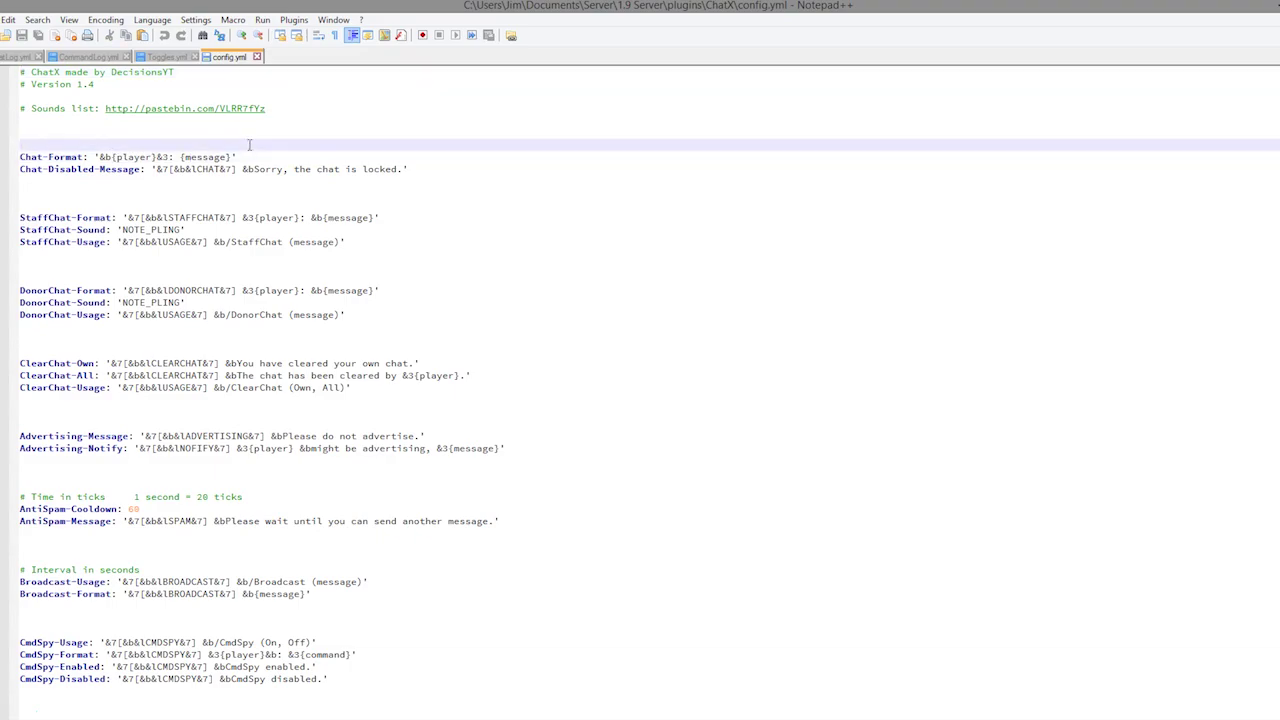
pyautogui.click(213, 191)
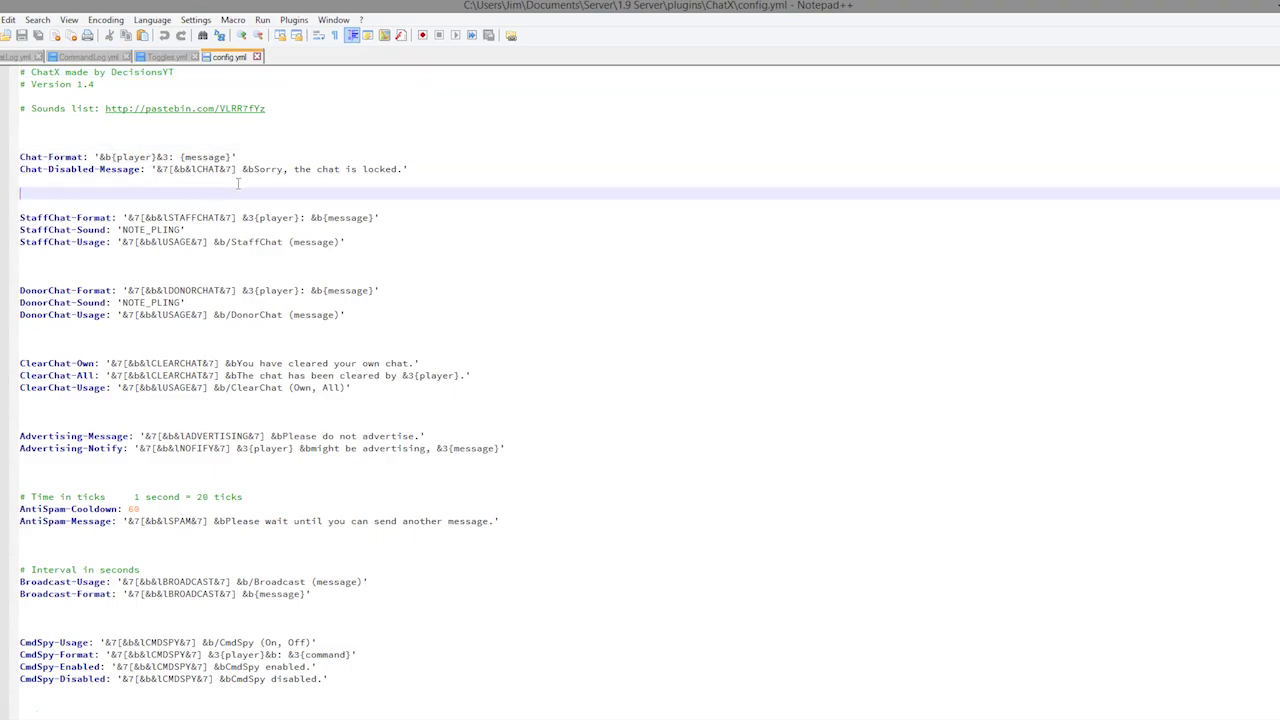
pyautogui.moveTo(116, 170); pyautogui.dragTo(418, 176)
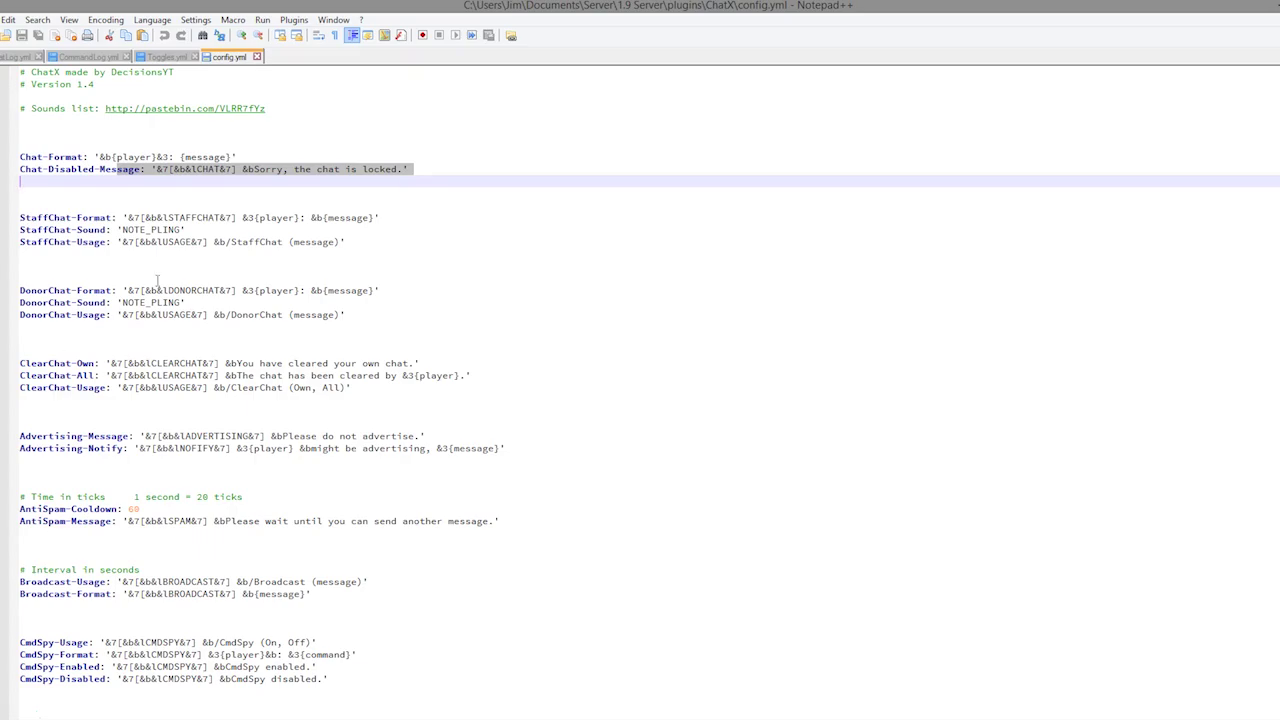
pyautogui.moveTo(22, 217); pyautogui.dragTo(203, 233)
pyautogui.moveTo(68, 290)
pyautogui.mouseDown()
pyautogui.moveTo(381, 332)
pyautogui.moveTo(211, 339)
pyautogui.mouseUp()
pyautogui.click(169, 334)
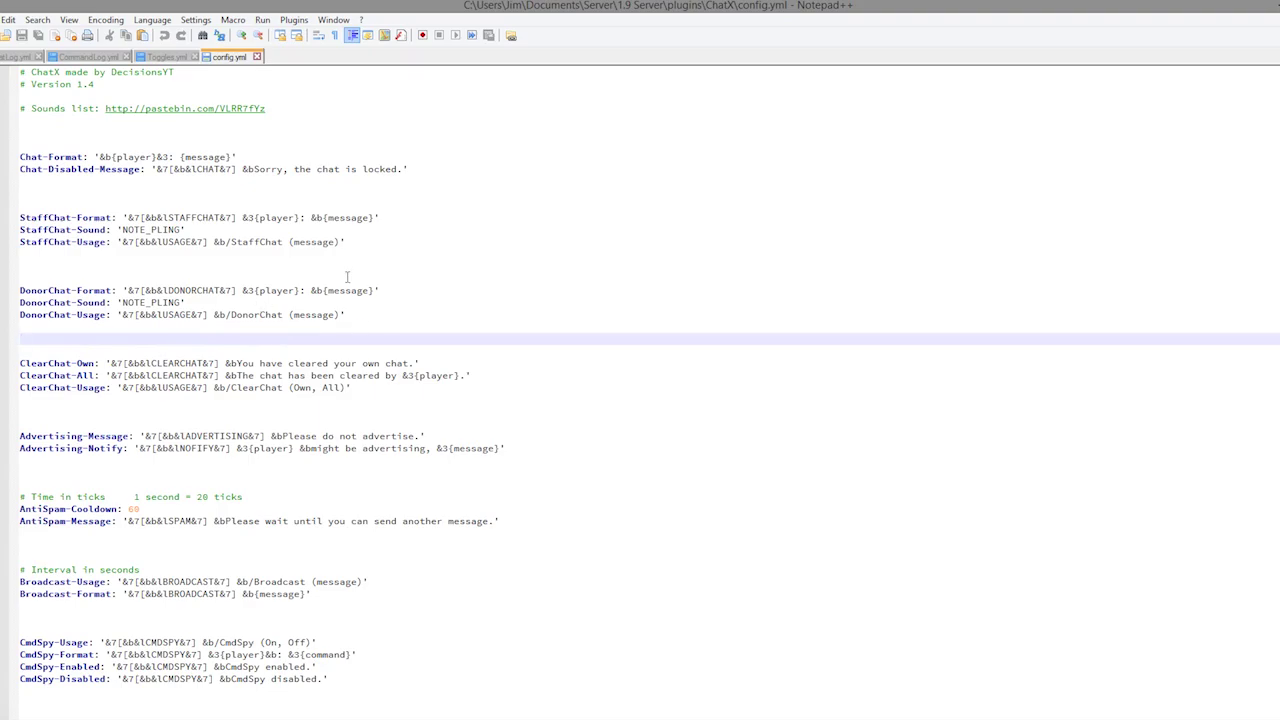
# - Change the DonorChat-Format prefix colour code from &b to &6
pyautogui.doubleClick(153, 290)
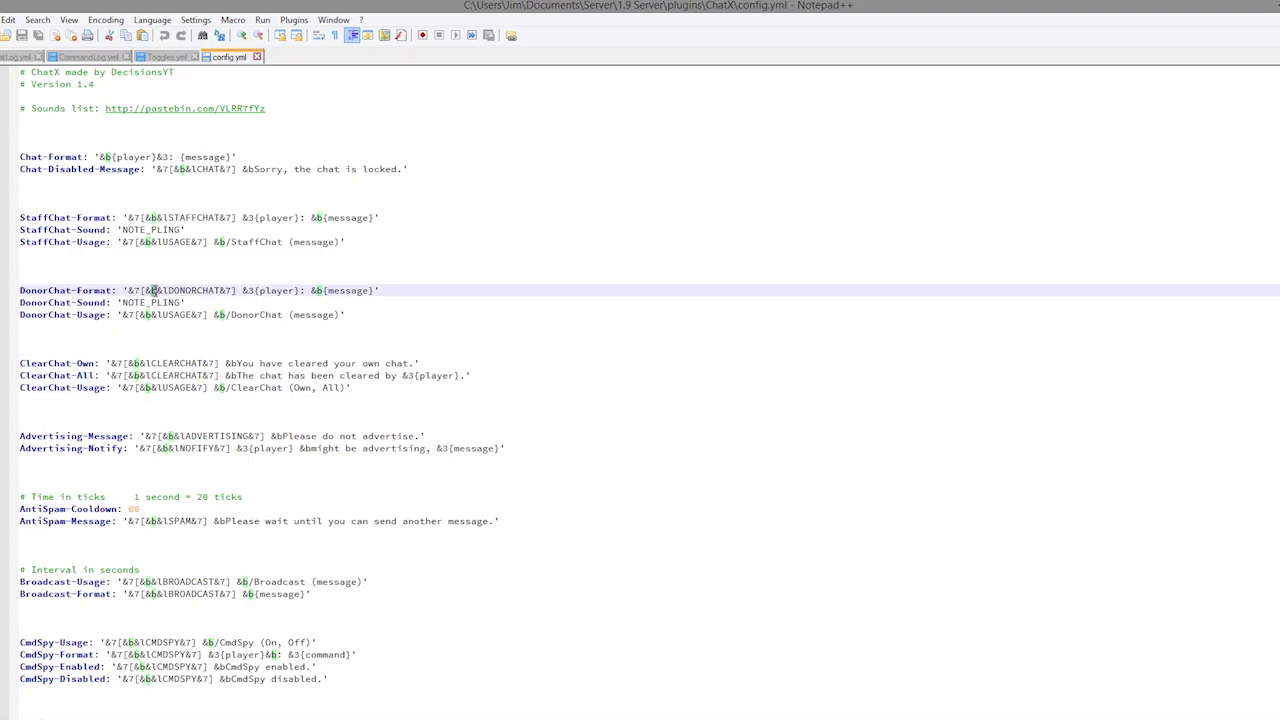
pyautogui.press('Left')
pyautogui.press('Delete')
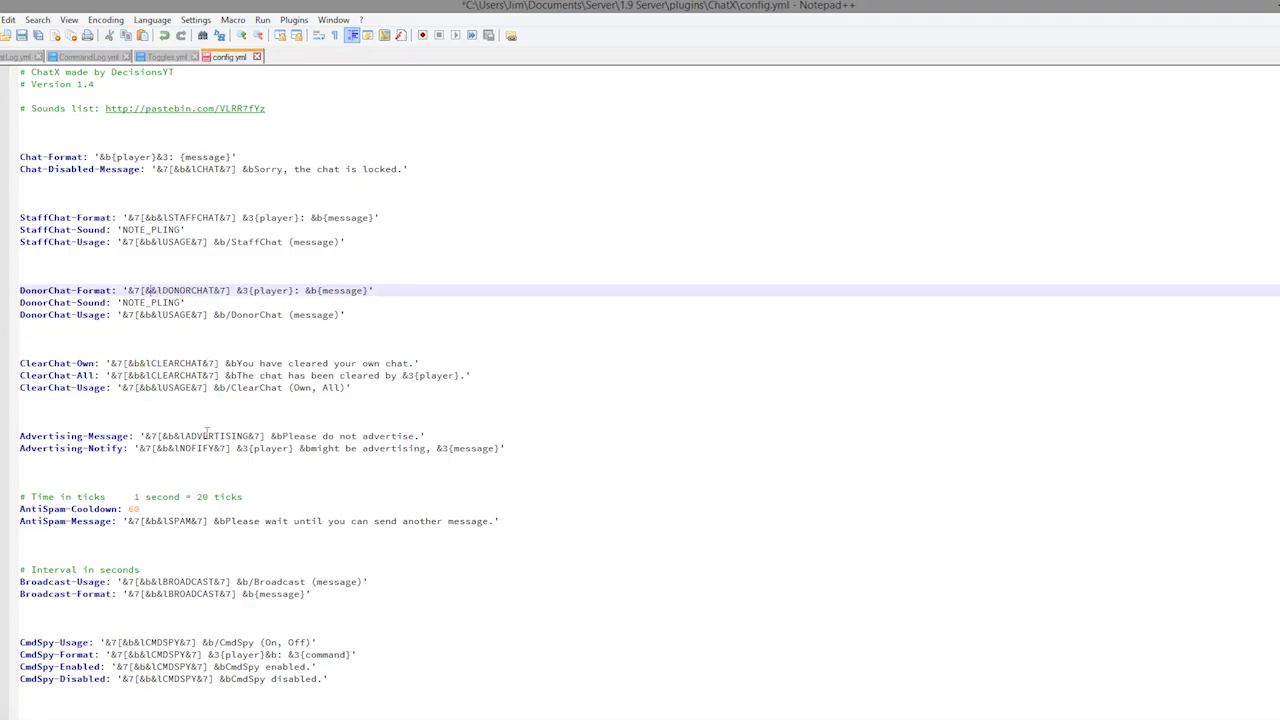
pyautogui.write('6')
pyautogui.click(272, 387)
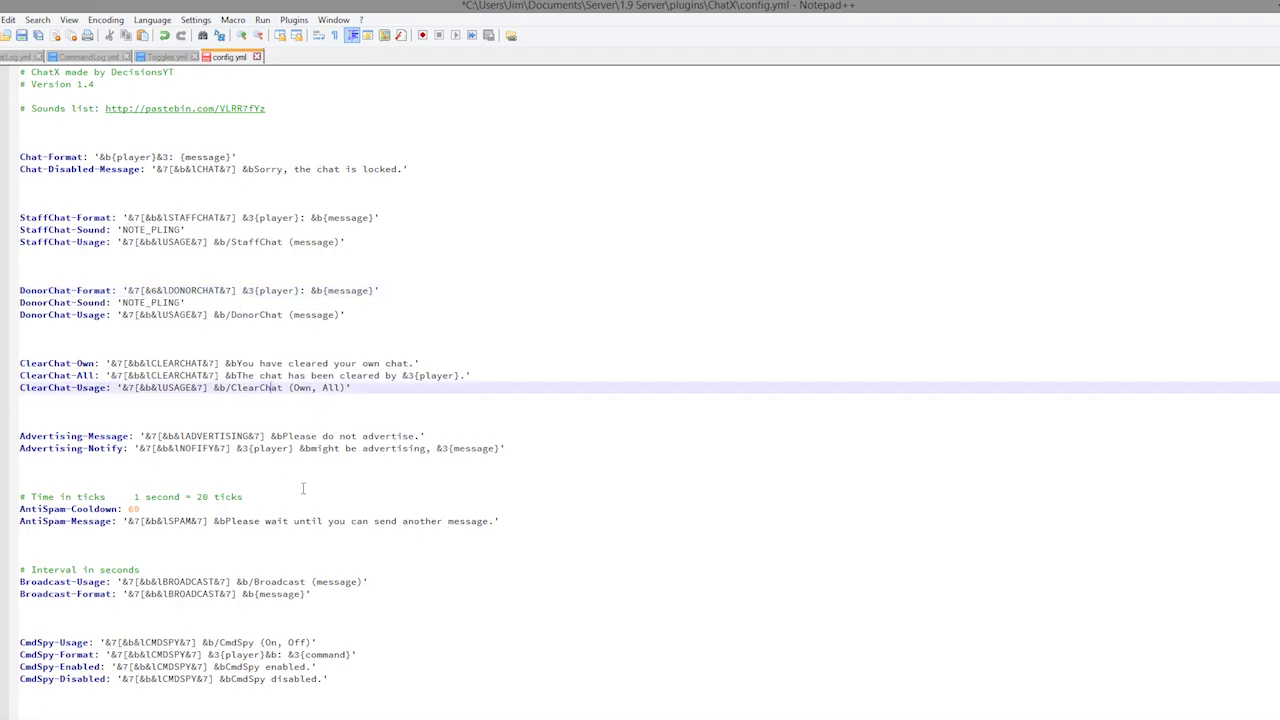
pyautogui.scroll(-2, 303, 488)
pyautogui.moveTo(20, 363); pyautogui.dragTo(416, 363)
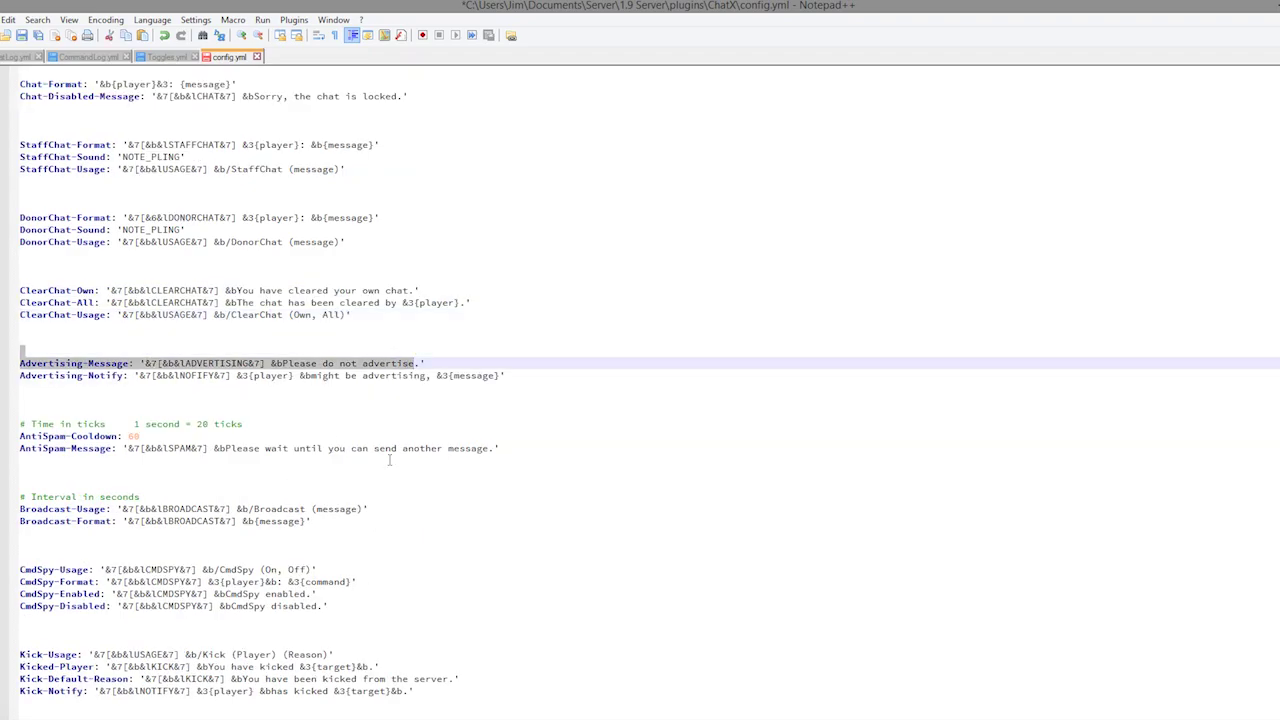
pyautogui.click(397, 424)
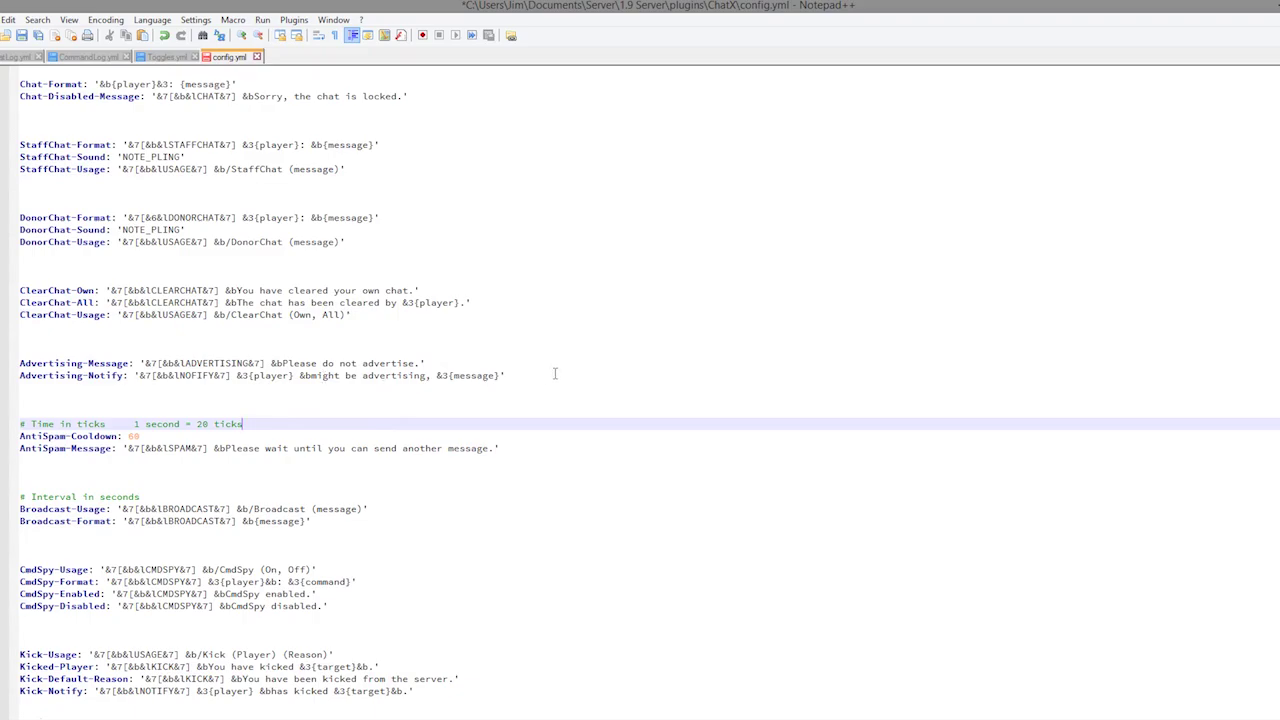
pyautogui.moveTo(555, 373); pyautogui.dragTo(128, 352)
pyautogui.scroll(-3, 238, 411)
pyautogui.moveTo(20, 339); pyautogui.dragTo(499, 339)
pyautogui.click(406, 399)
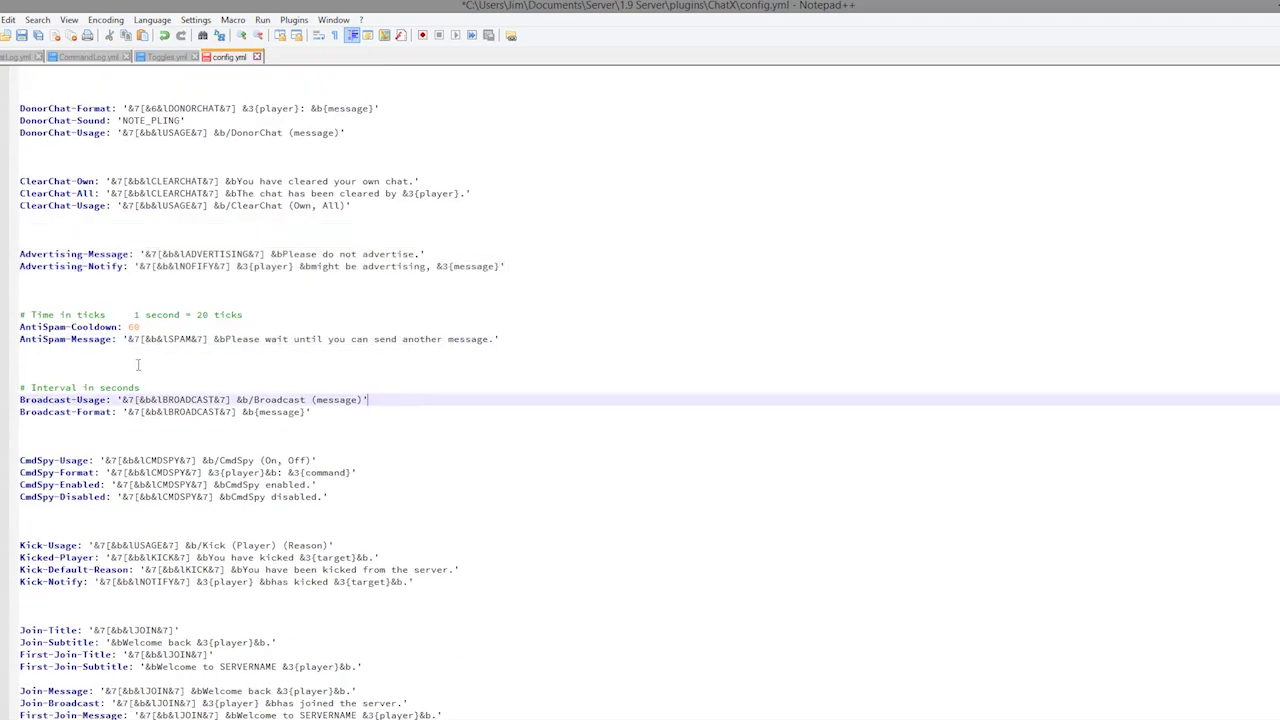
pyautogui.scroll(-14, 183, 391)
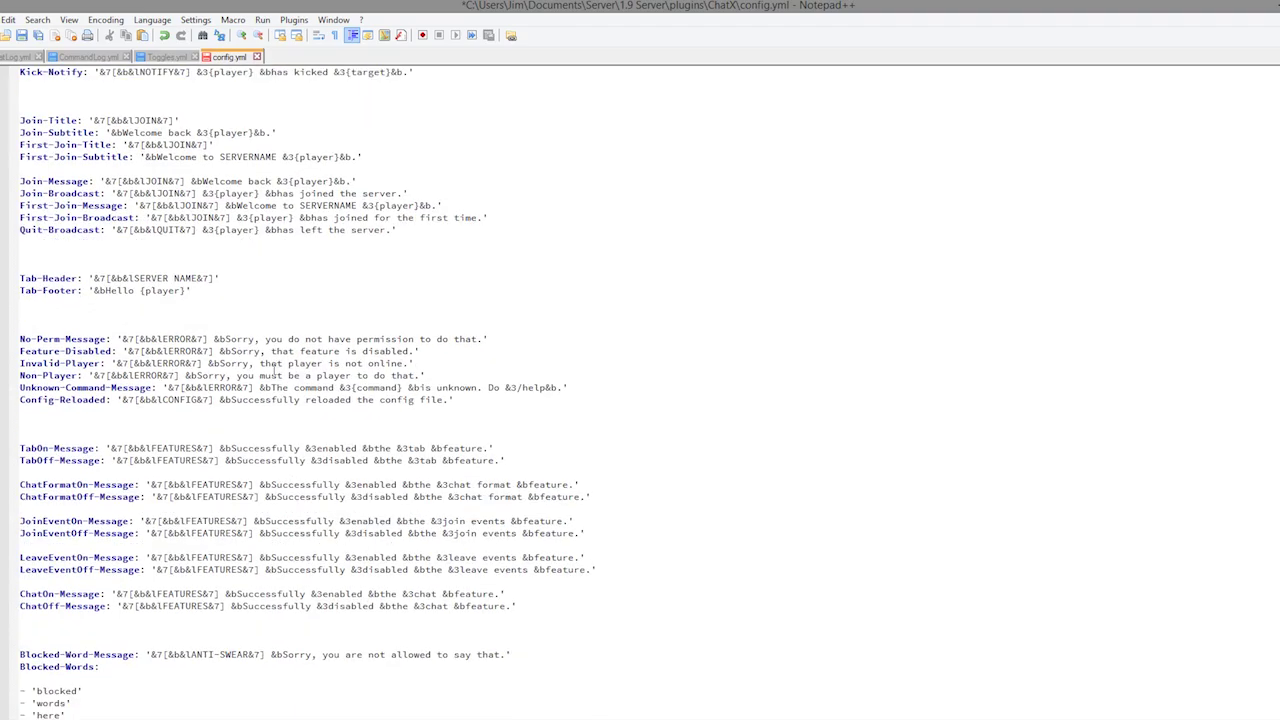
pyautogui.scroll(-1, 278, 375)
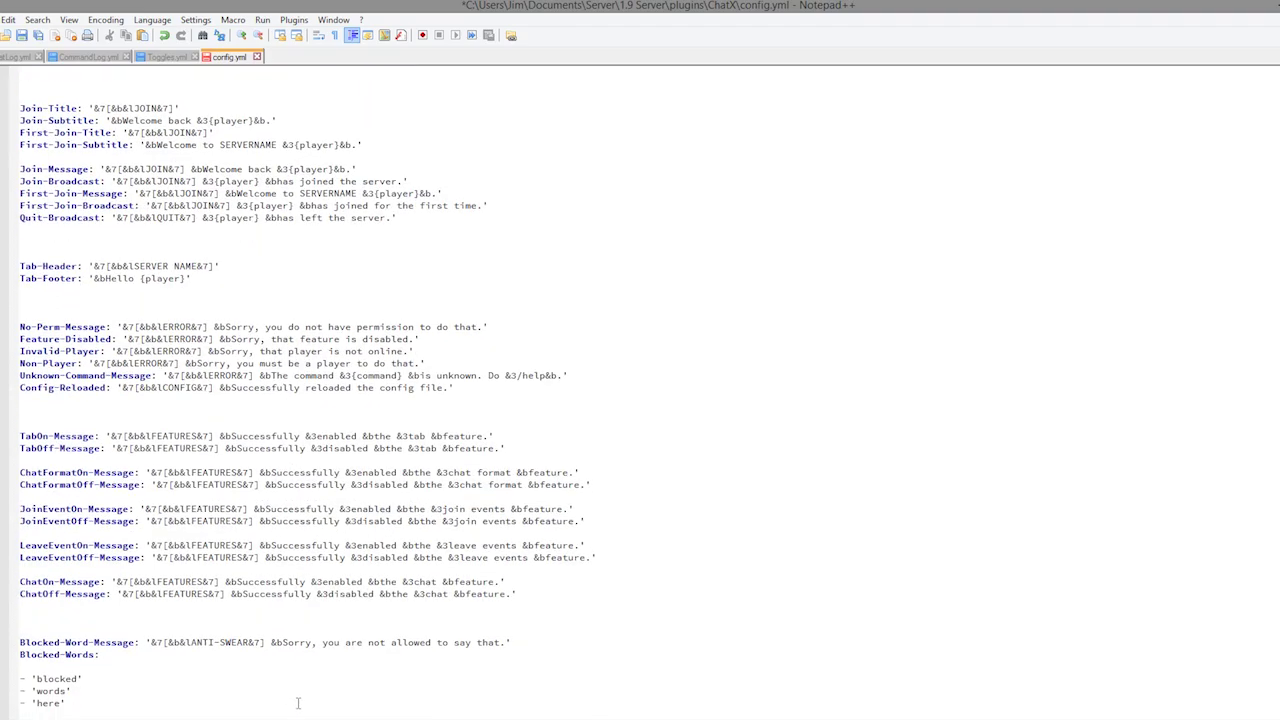
pyautogui.moveTo(297, 703); pyautogui.dragTo(26, 638)
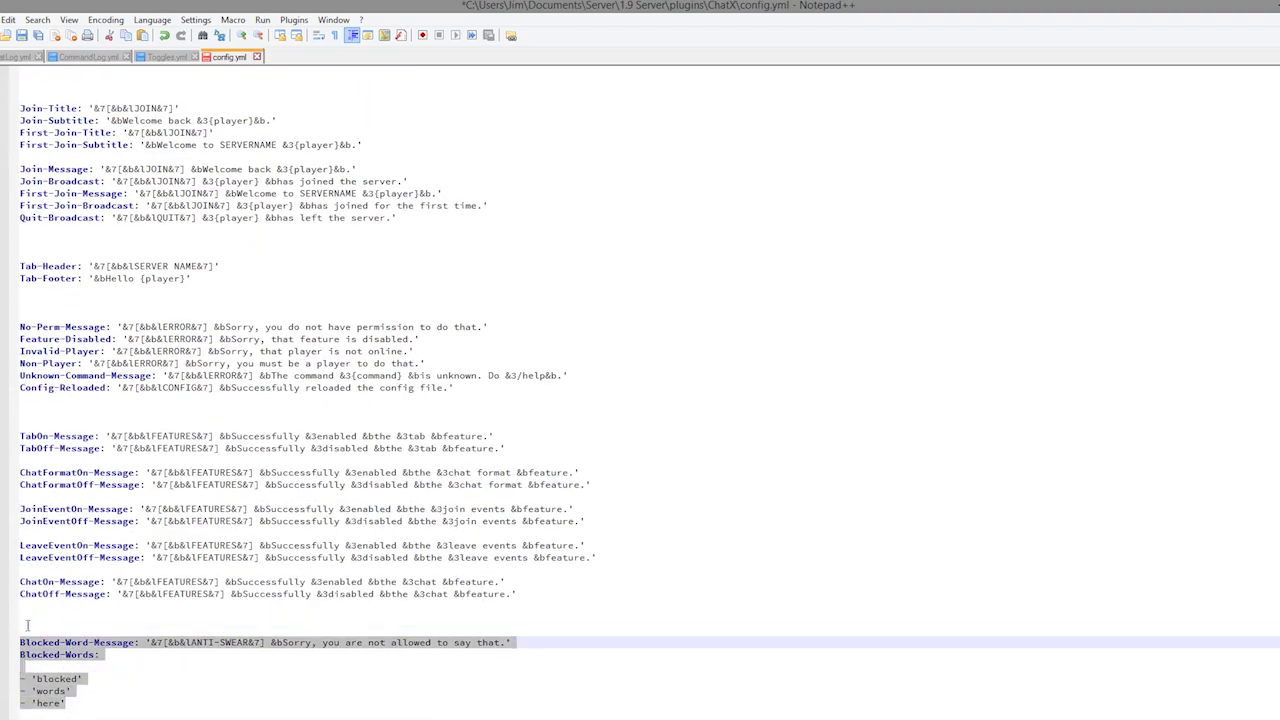
pyautogui.click(117, 691)
pyautogui.click(187, 702)
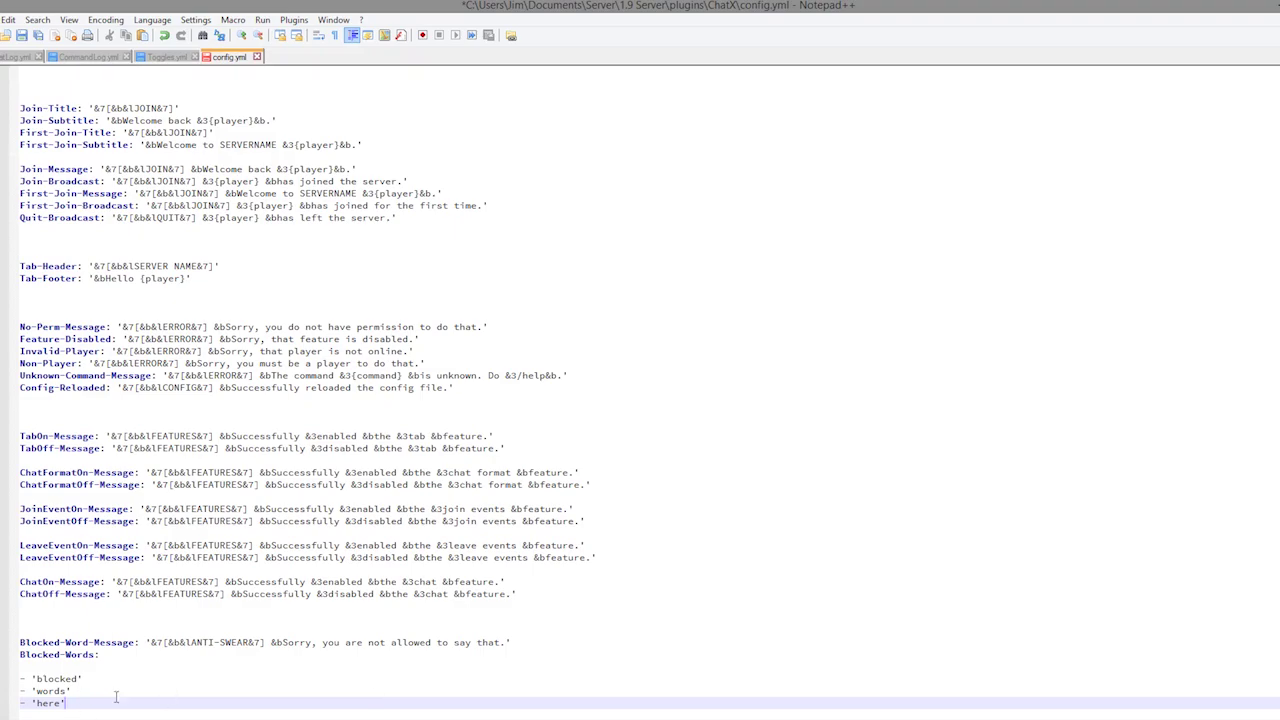
pyautogui.scroll(3, 131, 681)
pyautogui.scroll(-1, 428, 648)
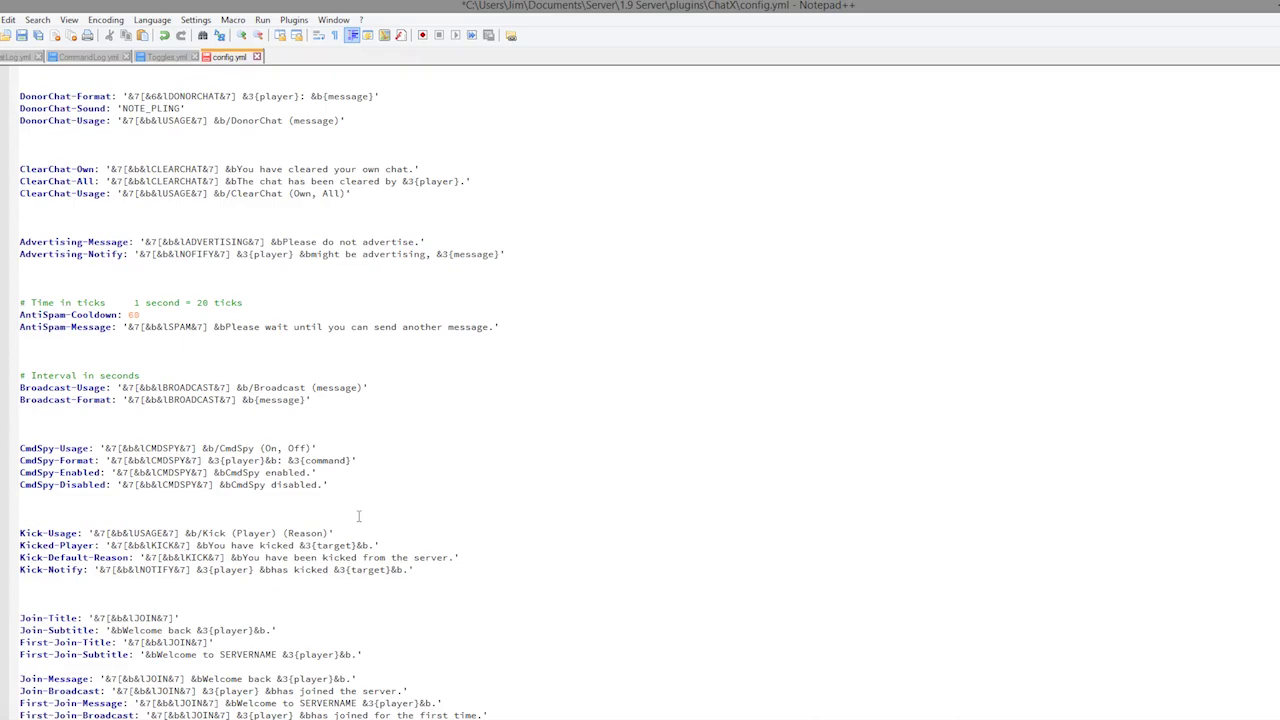
pyautogui.scroll(5, 345, 506)
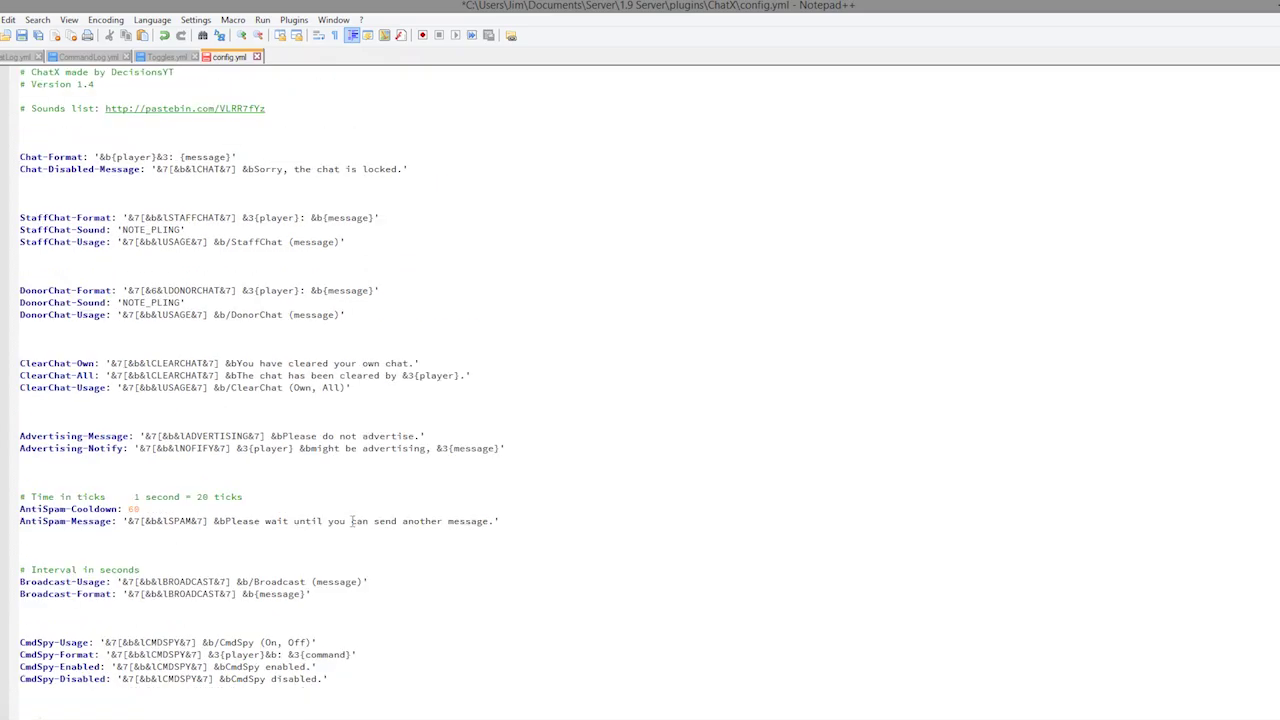